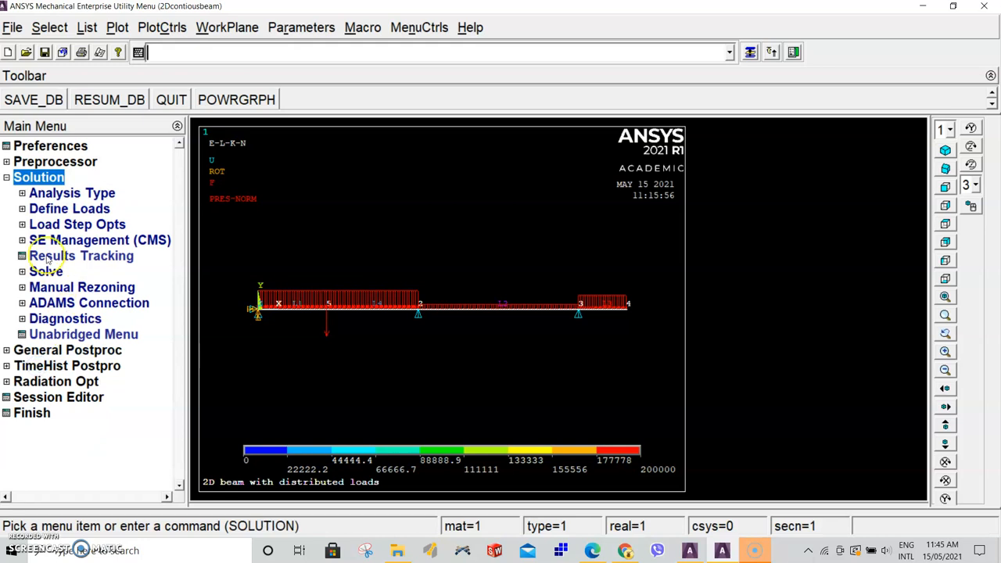
Solve the current load step and close the solution note and status window
{"action": "left_click", "coordinate": [42, 273]}
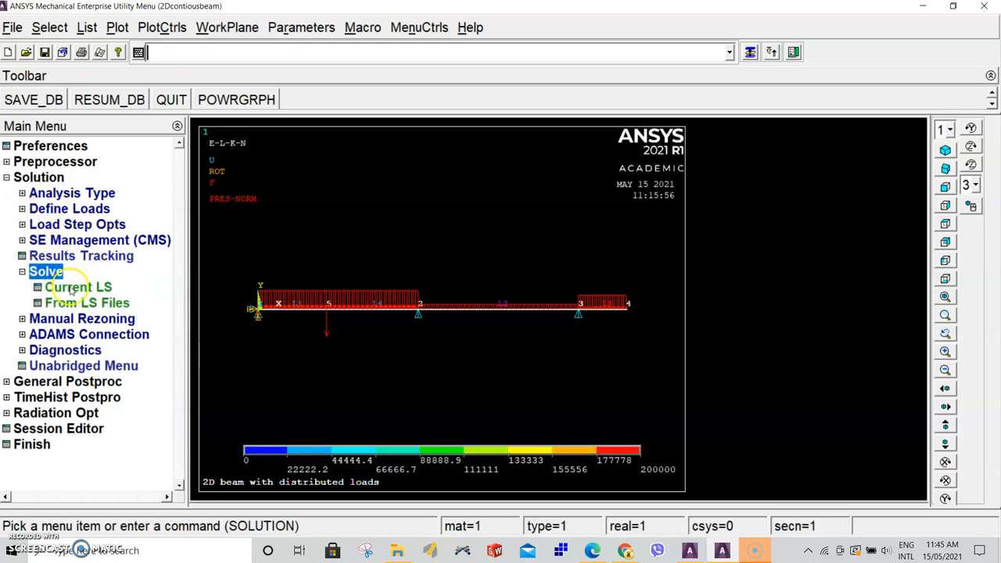
{"action": "left_click", "coordinate": [67, 287]}
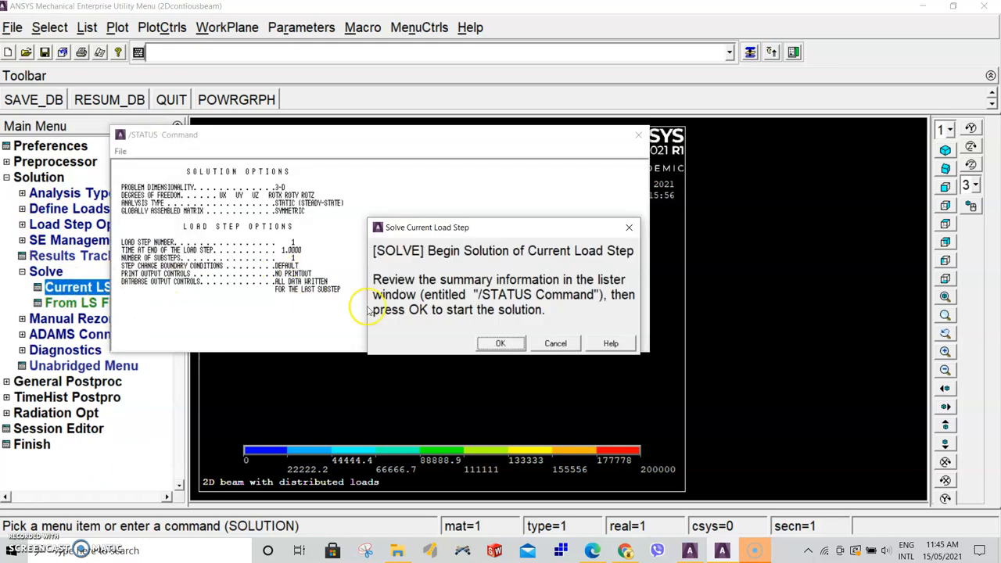
{"action": "left_click", "coordinate": [509, 344]}
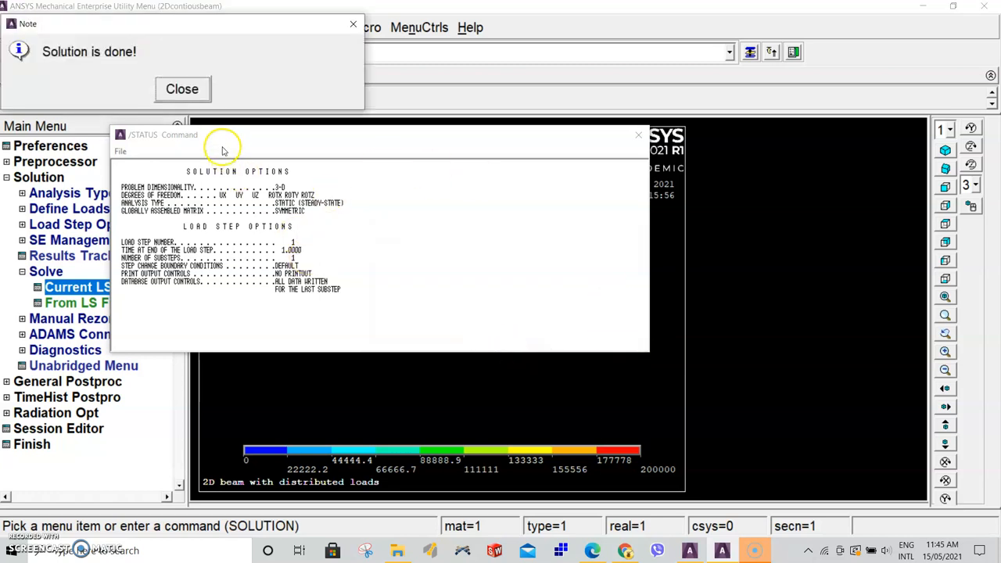
{"action": "left_click_drag", "start_coordinate": [124, 32], "coordinate": [161, 35]}
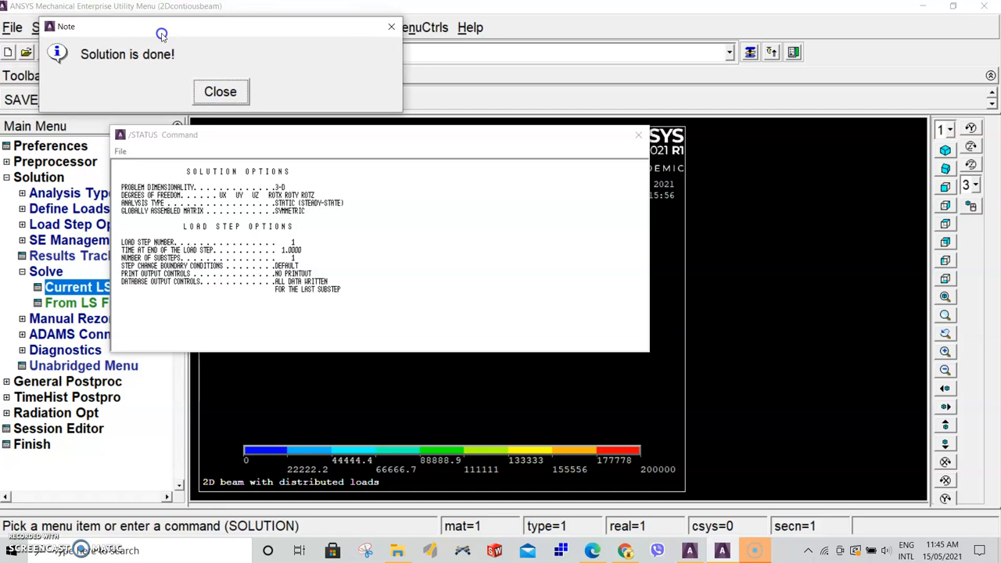
{"action": "left_click", "coordinate": [220, 93]}
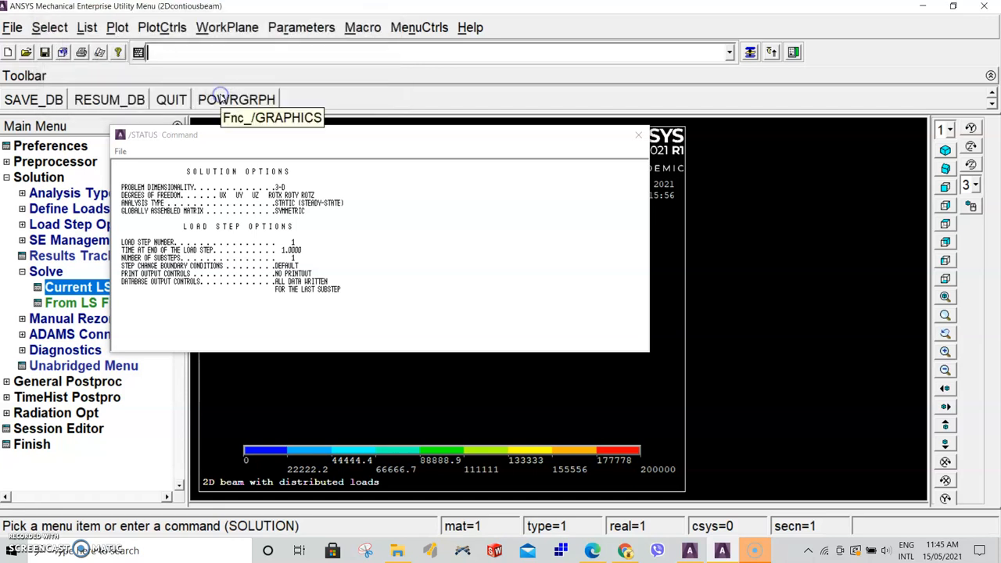
{"action": "left_click", "coordinate": [634, 134]}
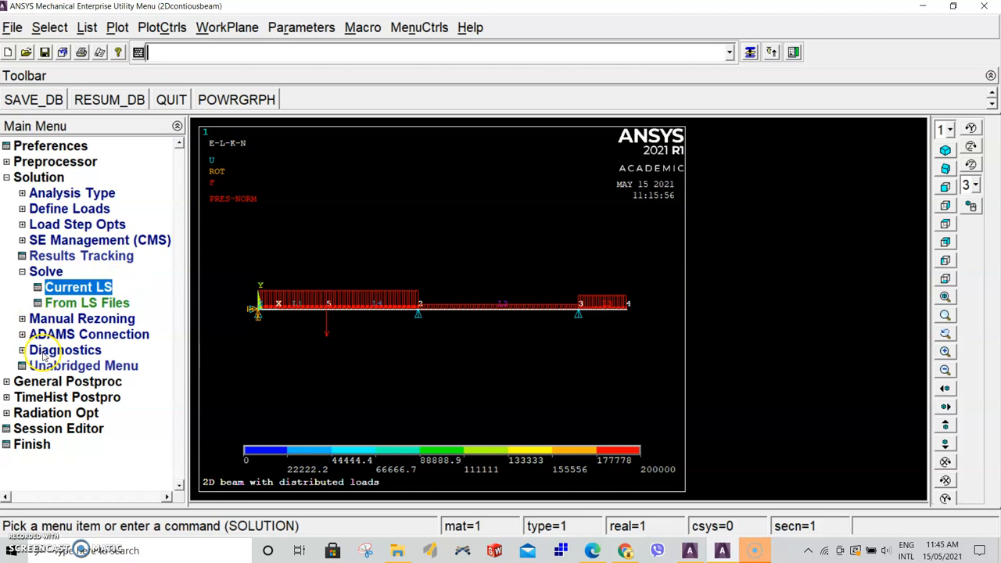
Plot the beam's deformed shape together with the undeformed shape
{"action": "left_click", "coordinate": [67, 382]}
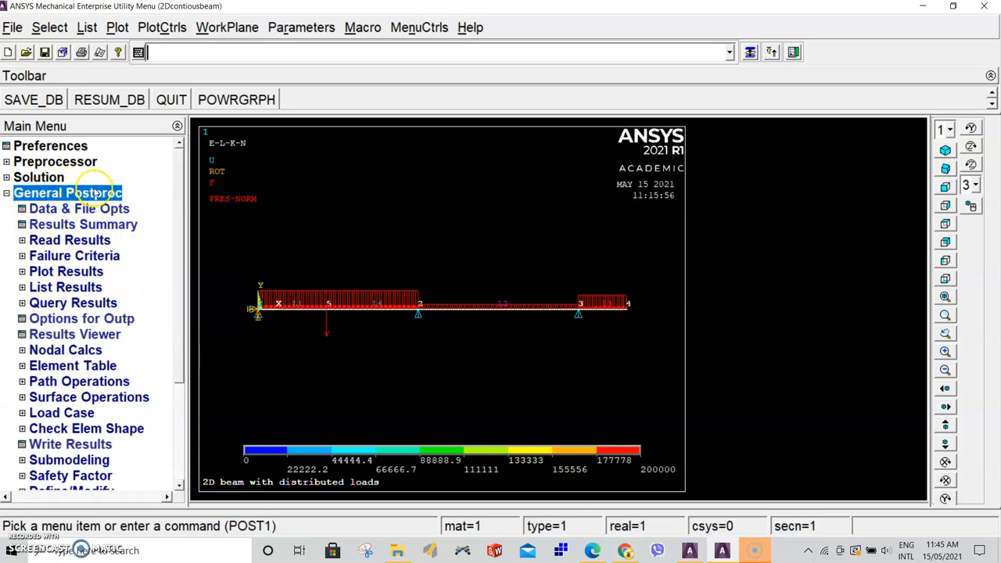
{"action": "left_click", "coordinate": [68, 271]}
{"action": "left_click", "coordinate": [95, 286]}
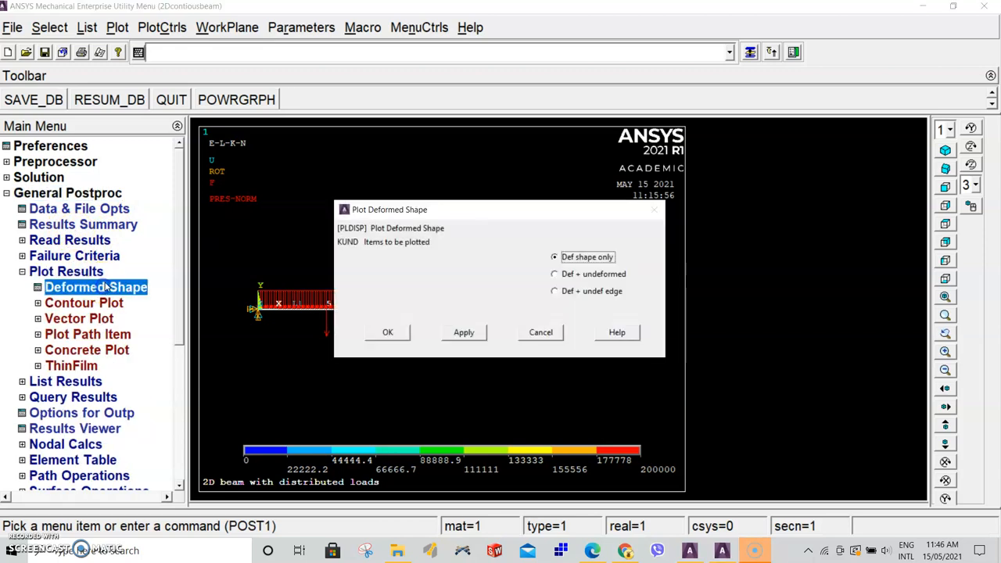
{"action": "left_click", "coordinate": [554, 274]}
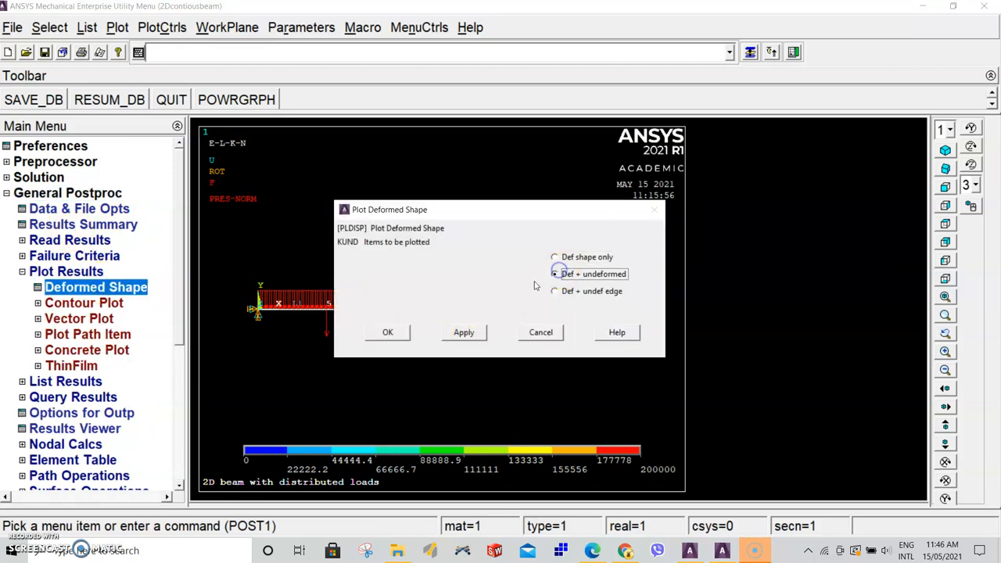
{"action": "left_click", "coordinate": [390, 333]}
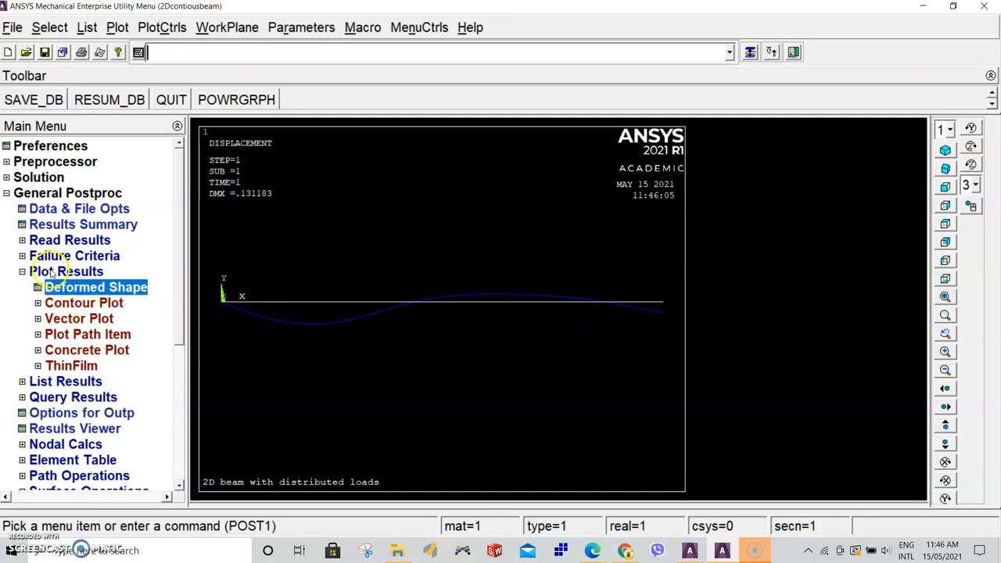
Plot a nodal solution contour of the Y-component of displacement
{"action": "left_click", "coordinate": [84, 303]}
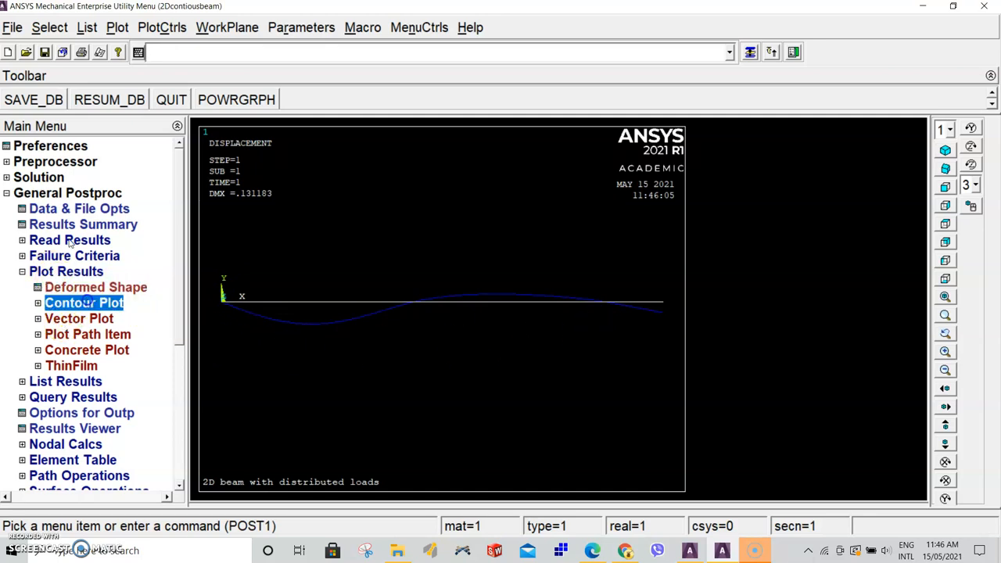
{"action": "left_click", "coordinate": [92, 318]}
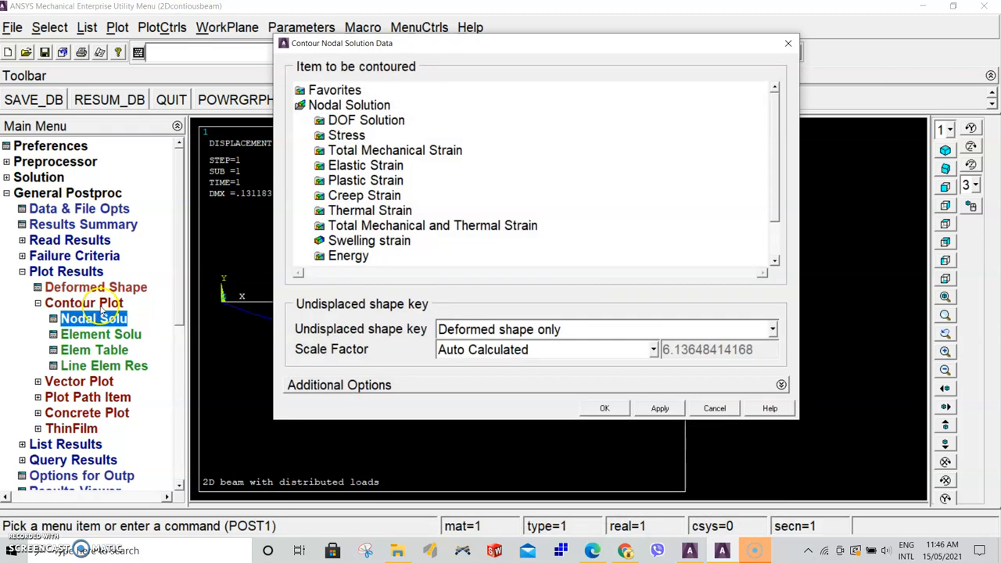
{"action": "double_click", "coordinate": [368, 121]}
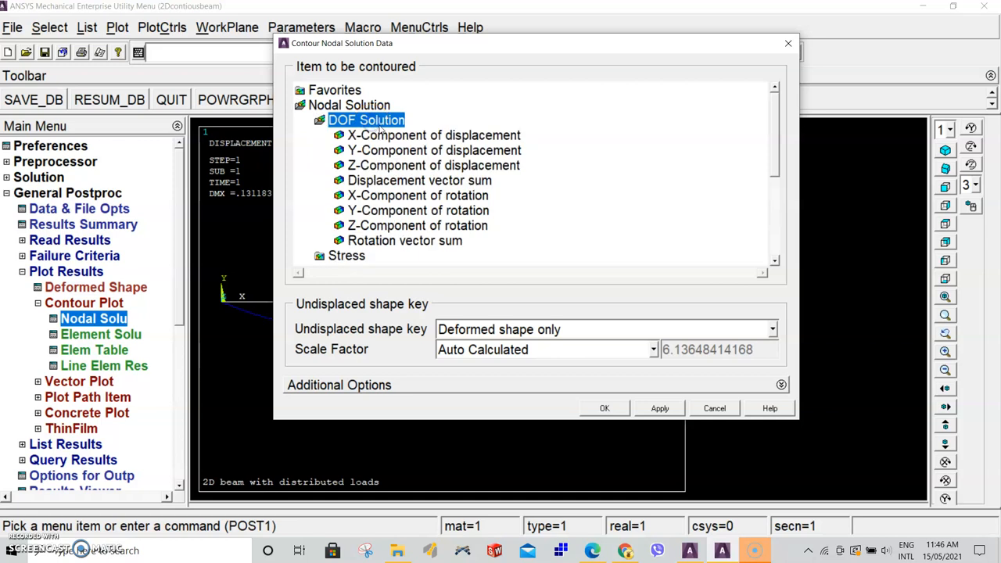
{"action": "left_click", "coordinate": [416, 151]}
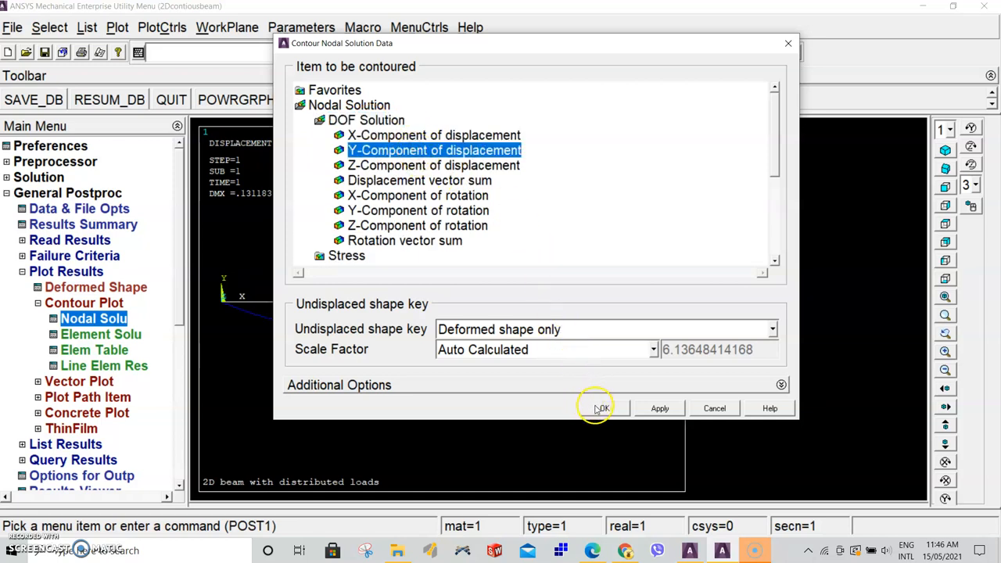
{"action": "left_click", "coordinate": [600, 408]}
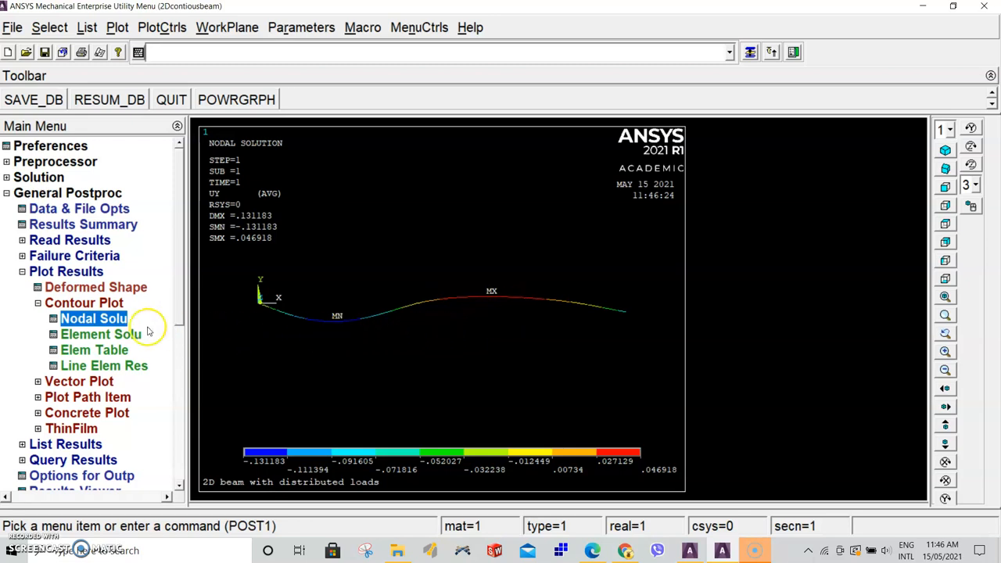
Read the last results set
{"action": "left_click", "coordinate": [88, 305]}
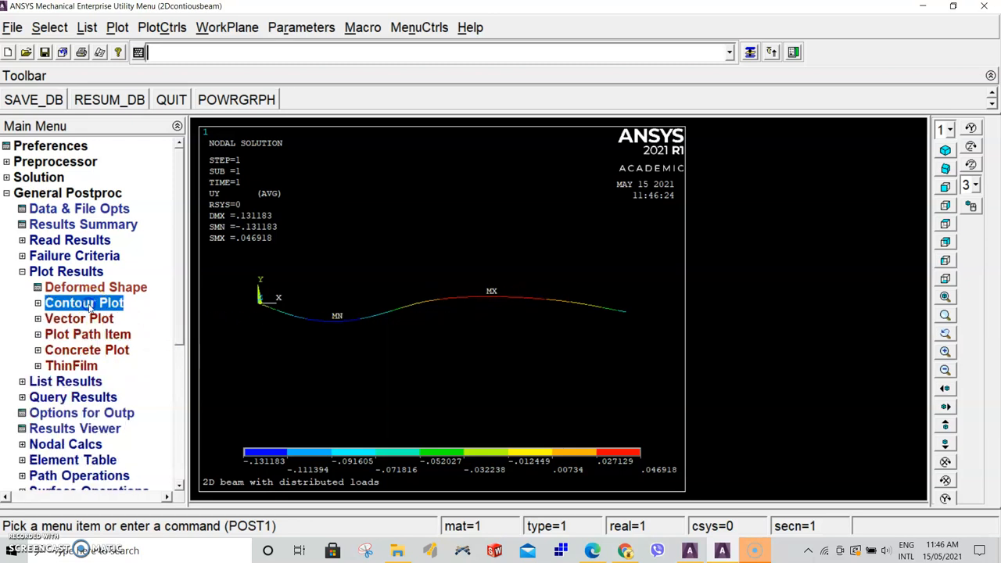
{"action": "left_click", "coordinate": [69, 270]}
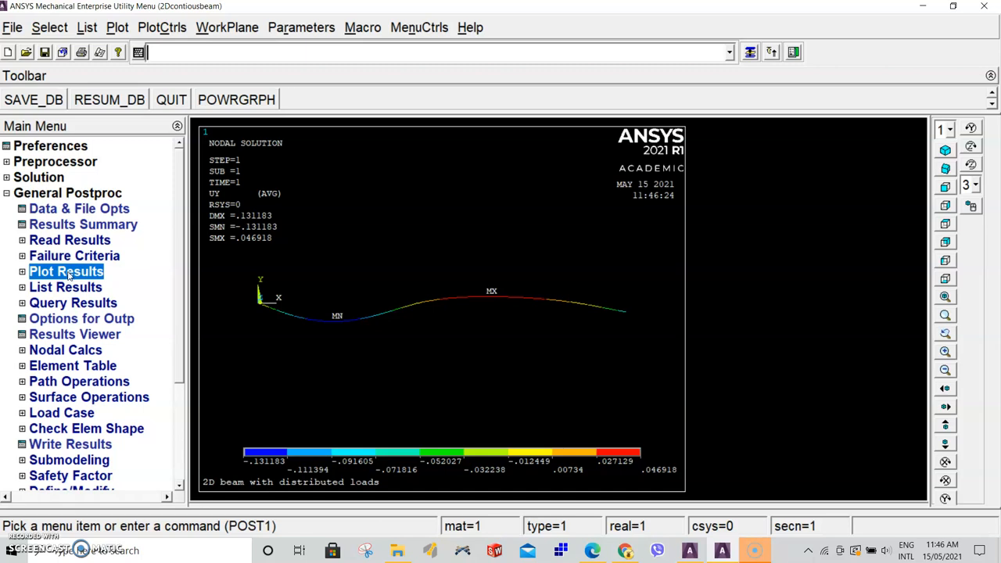
{"action": "left_click", "coordinate": [59, 289]}
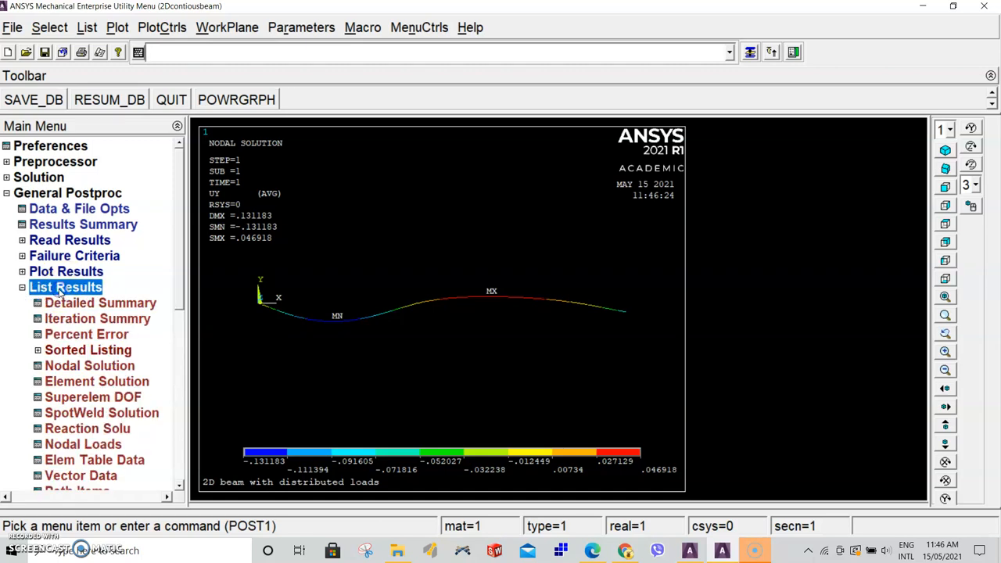
{"action": "left_click", "coordinate": [59, 289]}
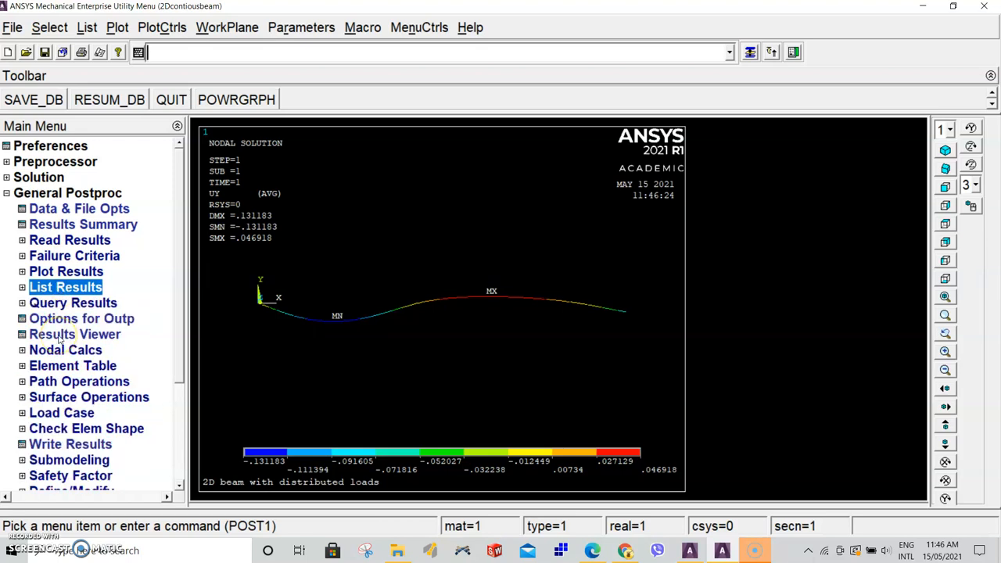
{"action": "left_click", "coordinate": [85, 241]}
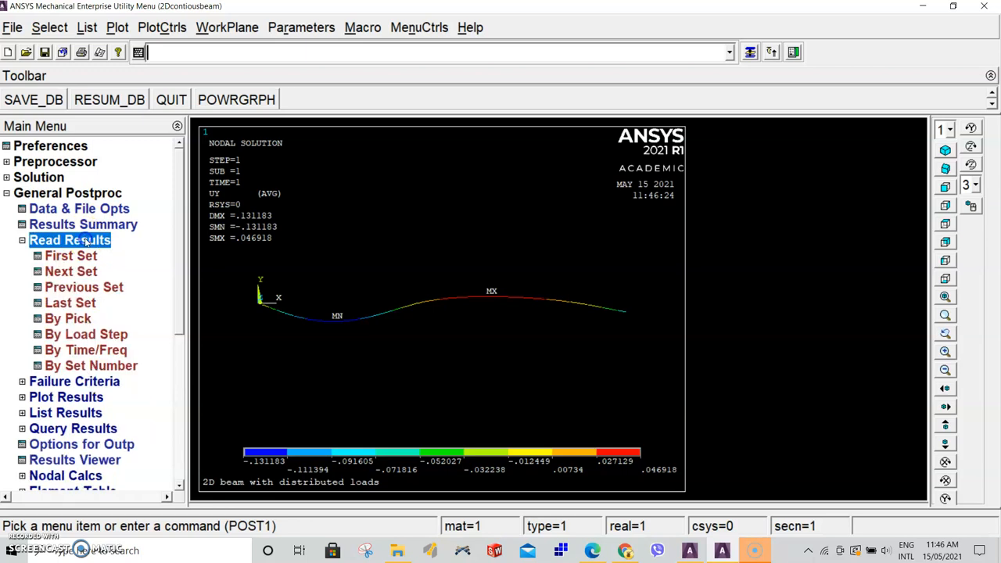
{"action": "left_click", "coordinate": [78, 303]}
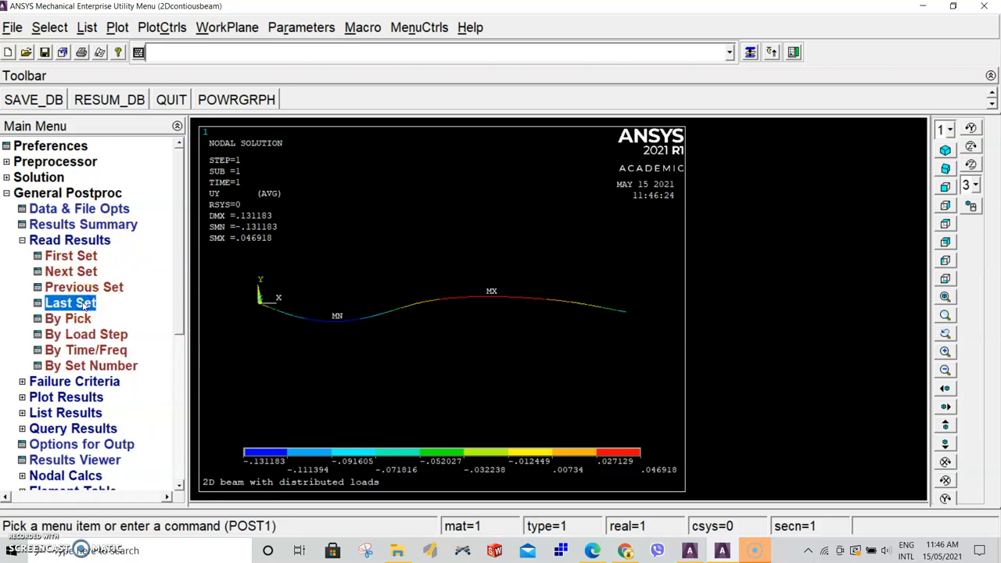
{"action": "left_click", "coordinate": [75, 240]}
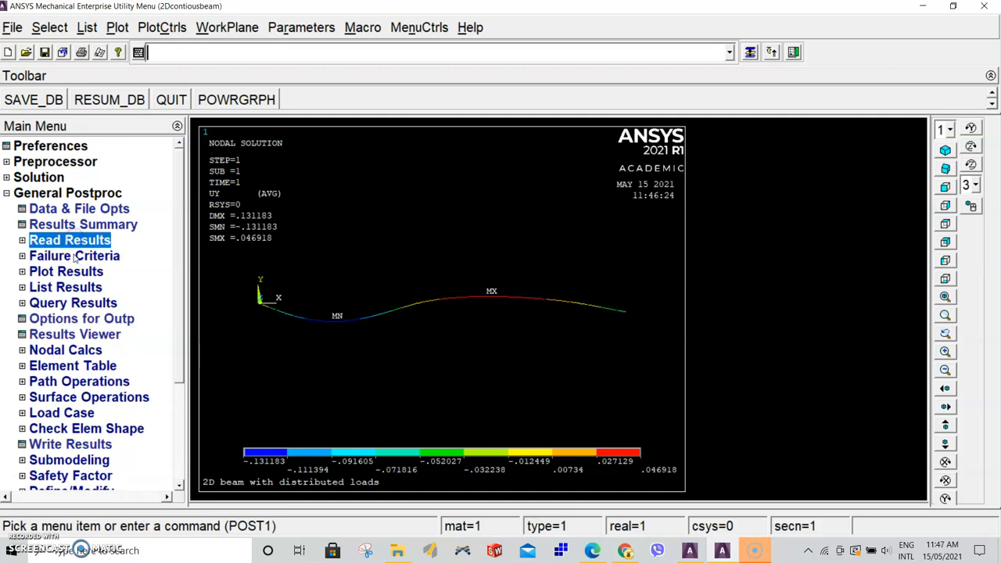
Define an element table item by sequence number as SMISC, 3
{"action": "left_click", "coordinate": [43, 365]}
{"action": "left_click", "coordinate": [78, 383]}
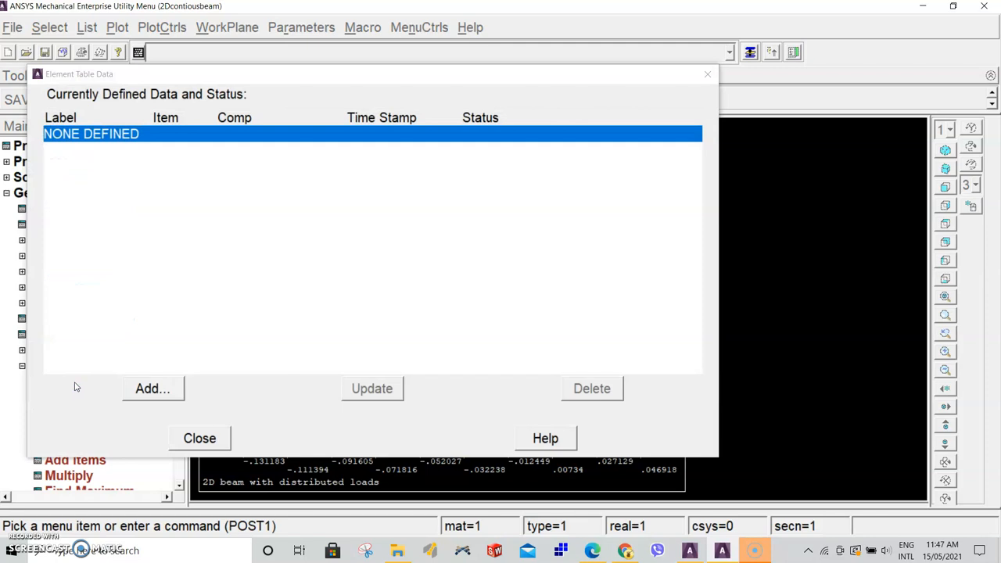
{"action": "left_click", "coordinate": [154, 388]}
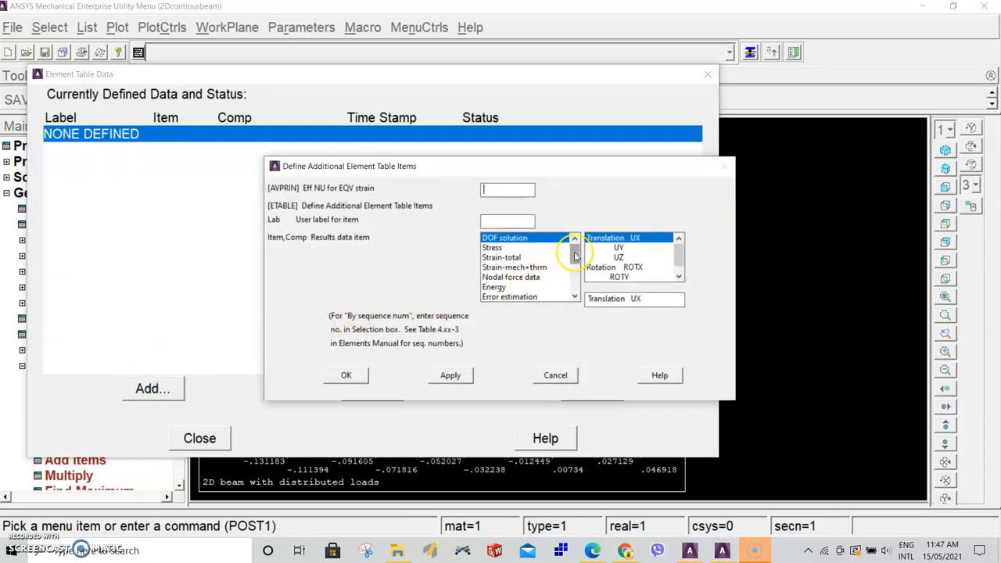
{"action": "scroll", "coordinate": [575, 256], "scroll_direction": "down", "scroll_amount": 3}
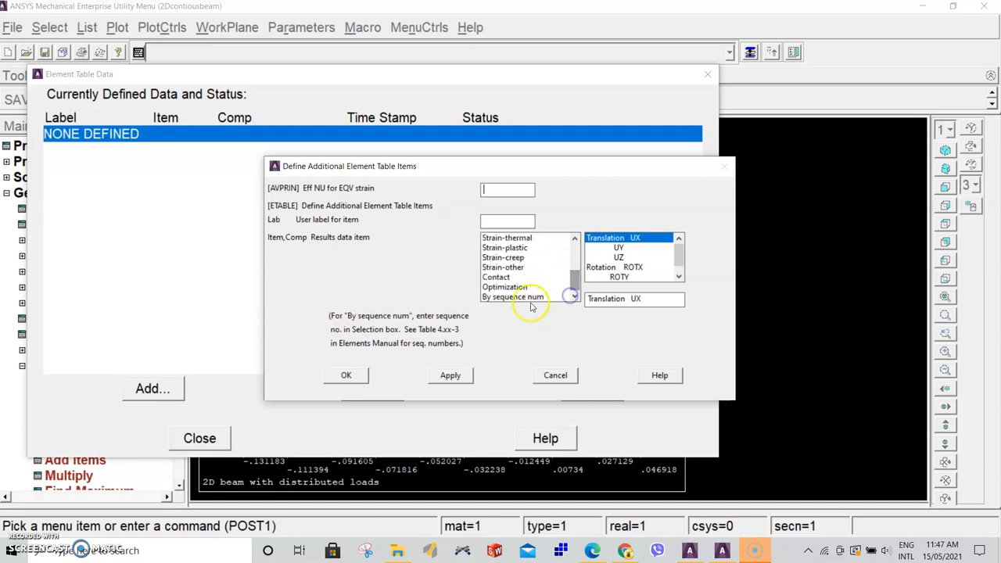
{"action": "left_click", "coordinate": [519, 298]}
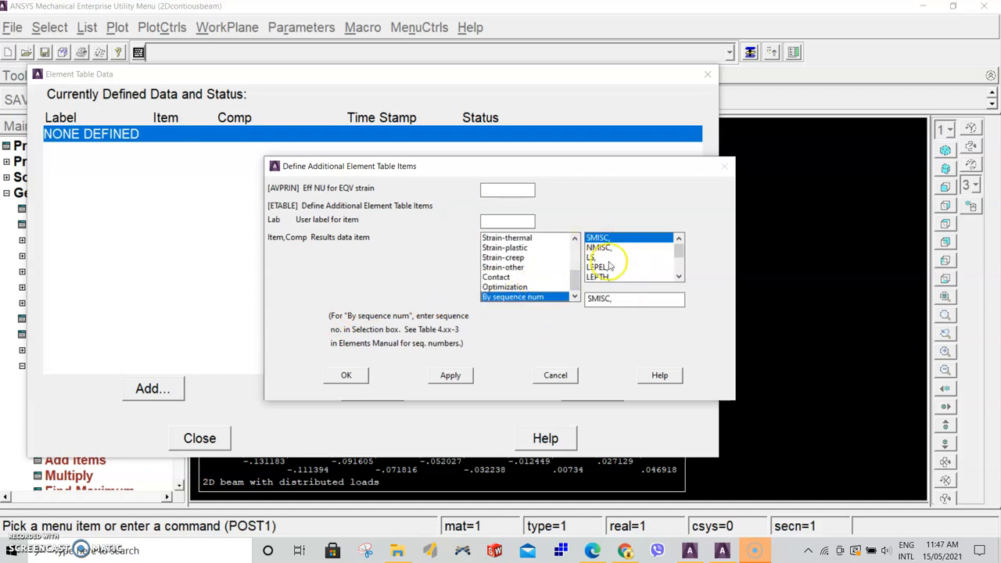
{"action": "left_click", "coordinate": [614, 298]}
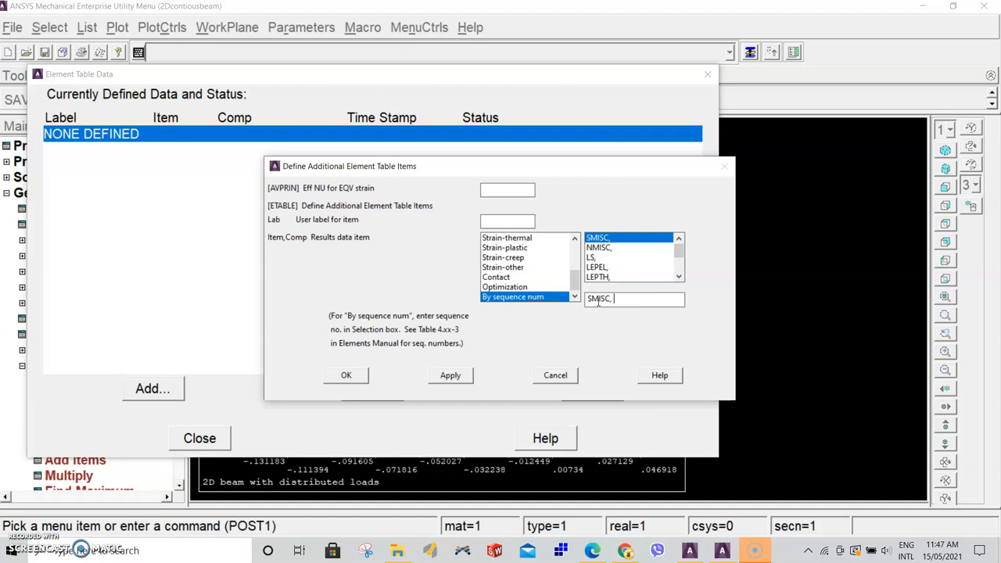
{"action": "left_click", "coordinate": [451, 375]}
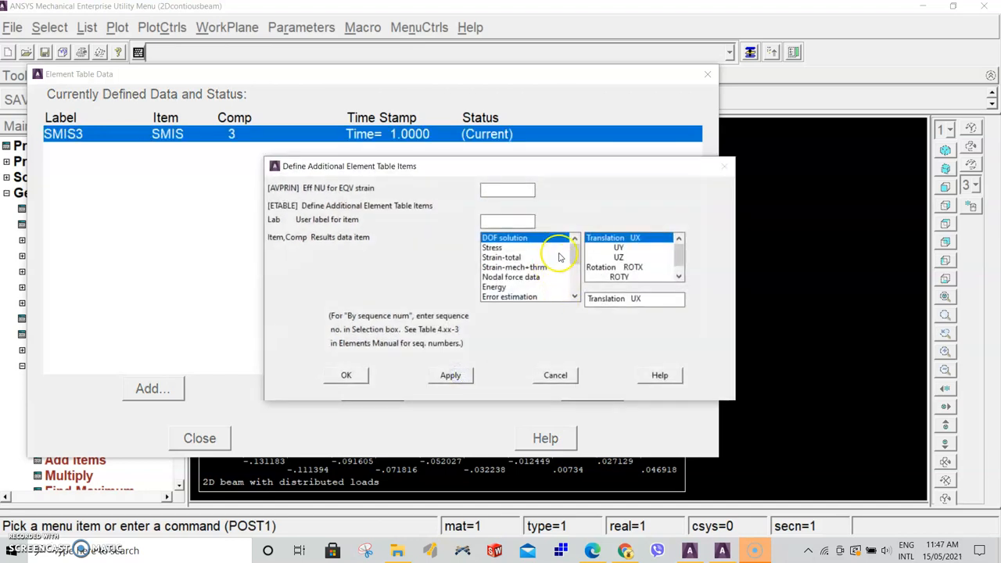
Add another element table item by sequence number as SMISC, 16
{"action": "scroll", "coordinate": [577, 290], "scroll_direction": "down", "scroll_amount": 2}
{"action": "left_click", "coordinate": [541, 297]}
{"action": "left_click", "coordinate": [614, 238]}
{"action": "left_click", "coordinate": [623, 299]}
{"action": "type", "text": "16"}
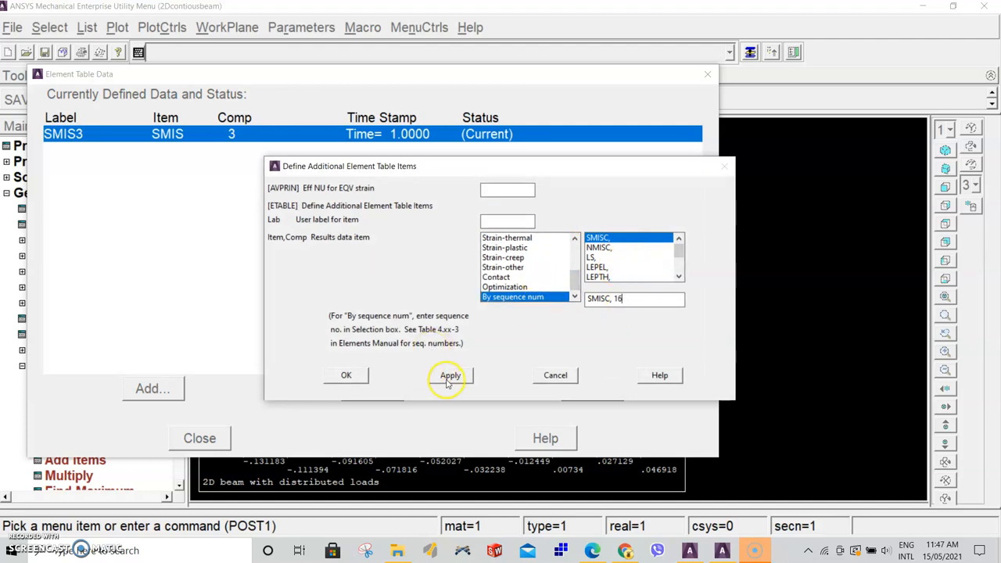
{"action": "left_click", "coordinate": [450, 375]}
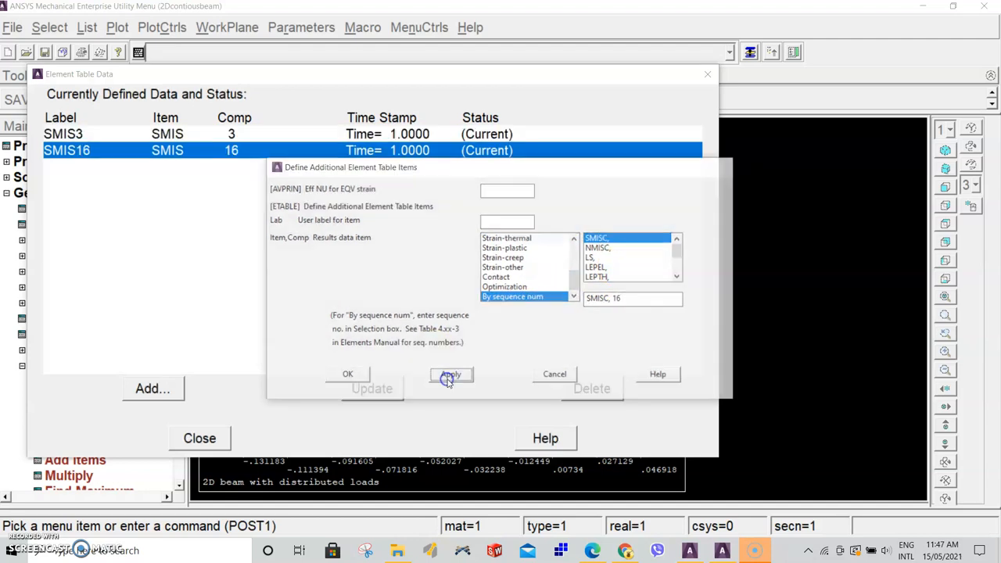
Add an element table item by sequence number as SMISC, 6
{"action": "left_click_drag", "start_coordinate": [575, 241], "coordinate": [575, 286]}
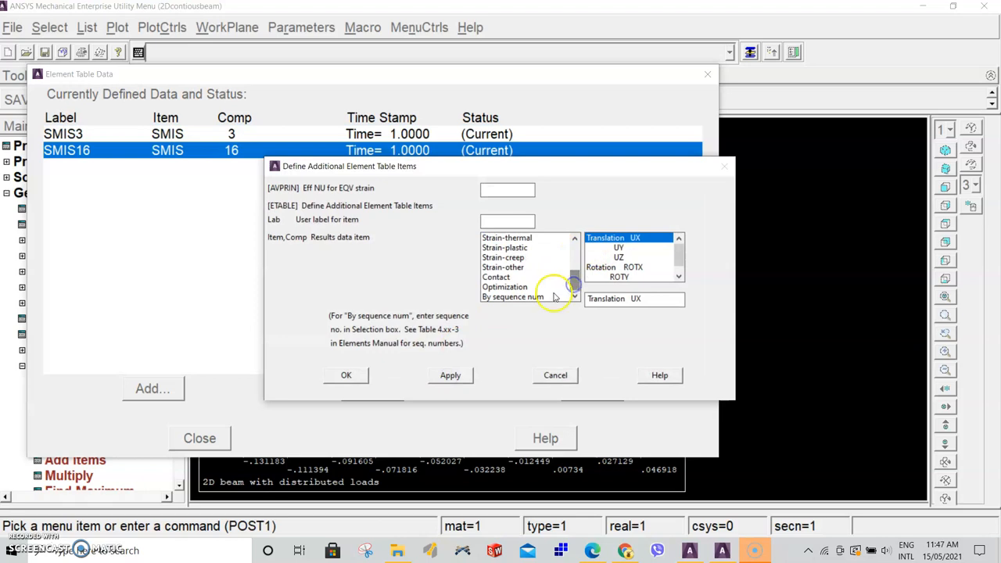
{"action": "left_click", "coordinate": [547, 296]}
{"action": "left_click", "coordinate": [616, 297]}
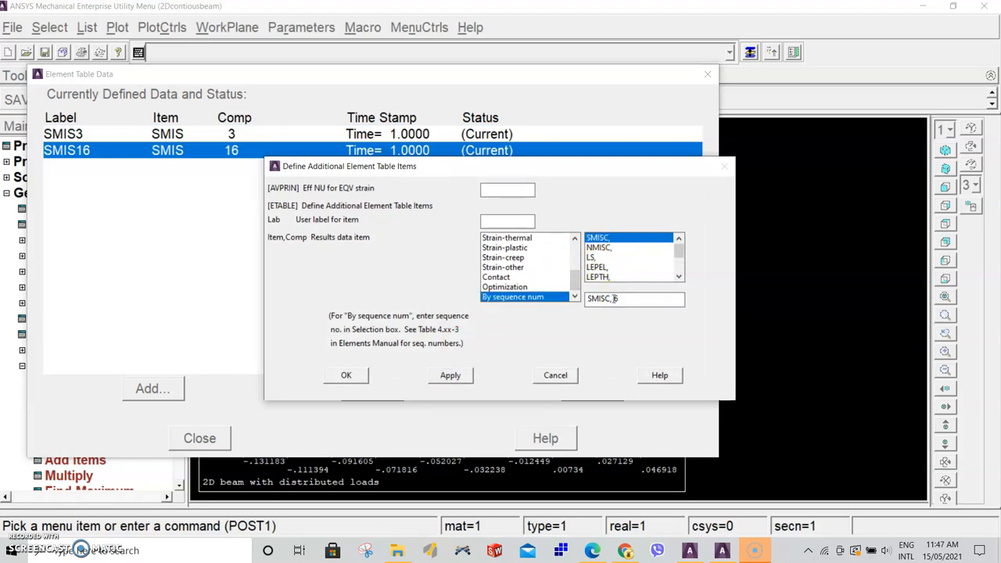
{"action": "left_click", "coordinate": [451, 377]}
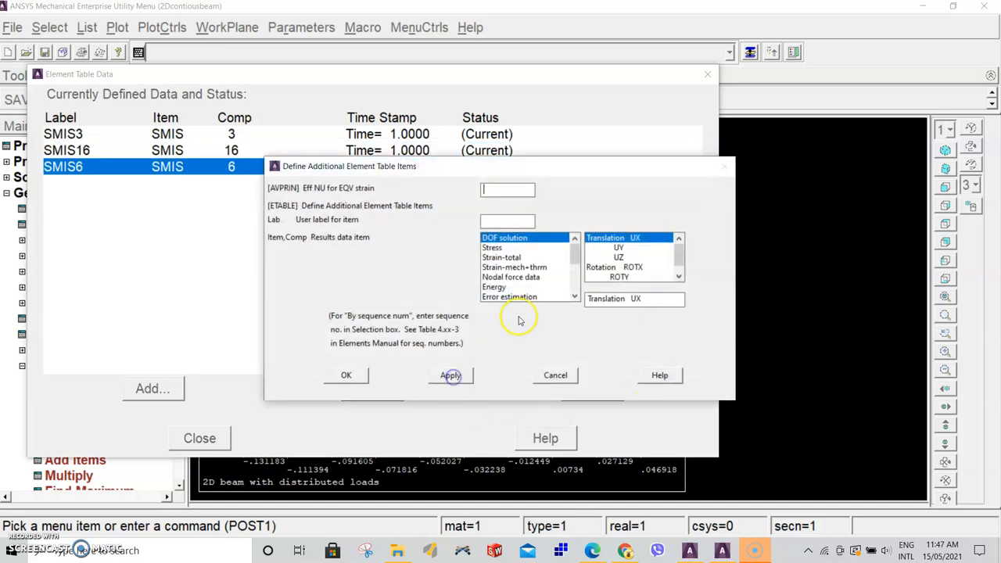
Add an element table item by sequence number as SMISC, 19
{"action": "left_click_drag", "start_coordinate": [574, 251], "coordinate": [573, 291]}
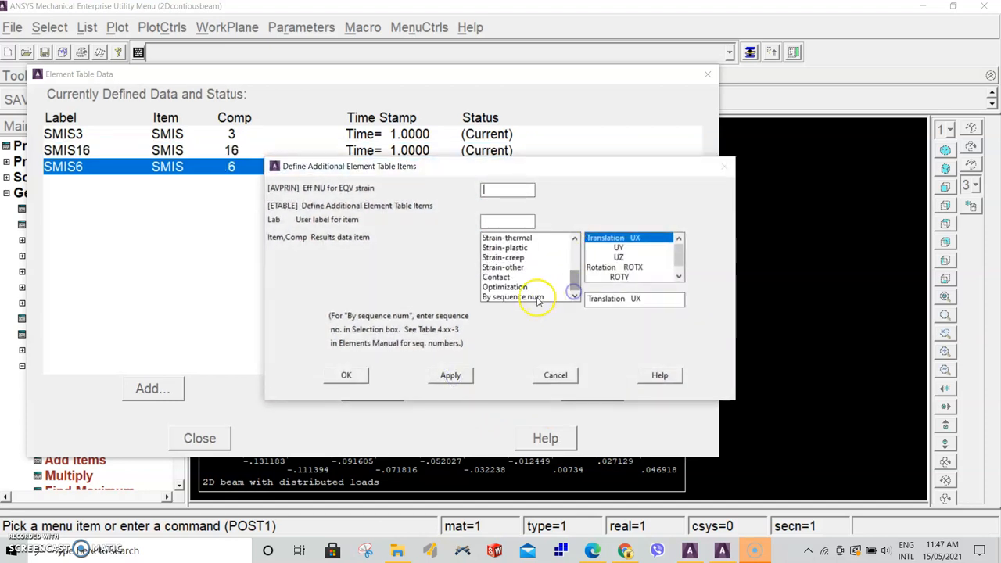
{"action": "left_click", "coordinate": [539, 297]}
{"action": "left_click", "coordinate": [616, 298]}
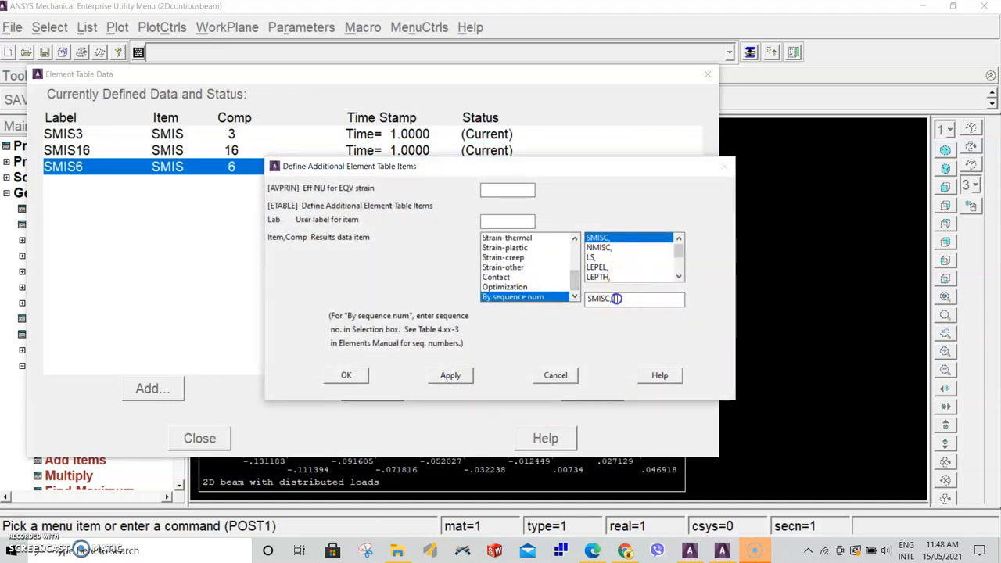
{"action": "left_click", "coordinate": [450, 375]}
Add an element table item by sequence number as SMISC, 32
{"action": "left_click_drag", "start_coordinate": [575, 259], "coordinate": [576, 291]}
{"action": "left_click", "coordinate": [532, 297]}
{"action": "left_click", "coordinate": [623, 302]}
{"action": "type", "text": "32"}
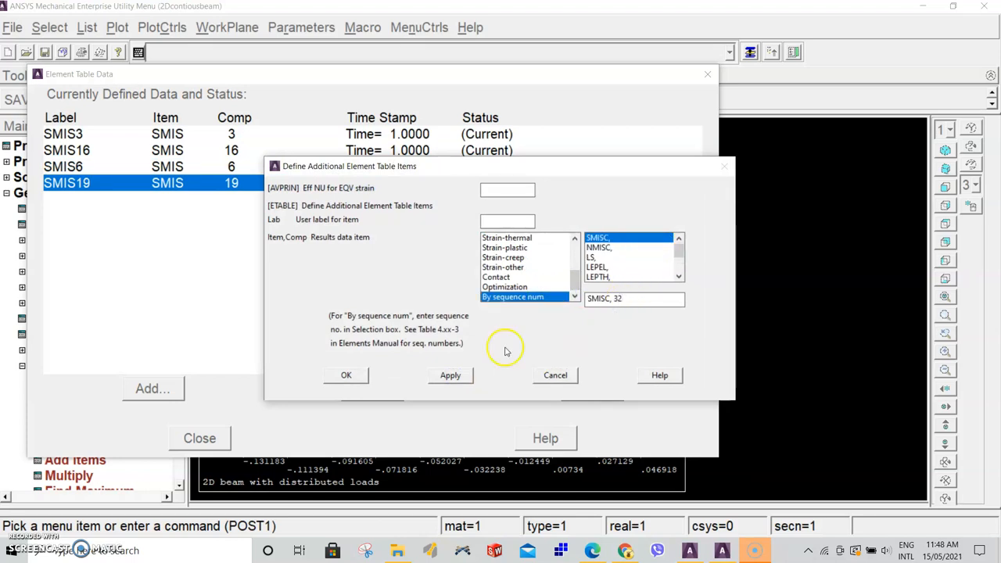
{"action": "left_click", "coordinate": [450, 375]}
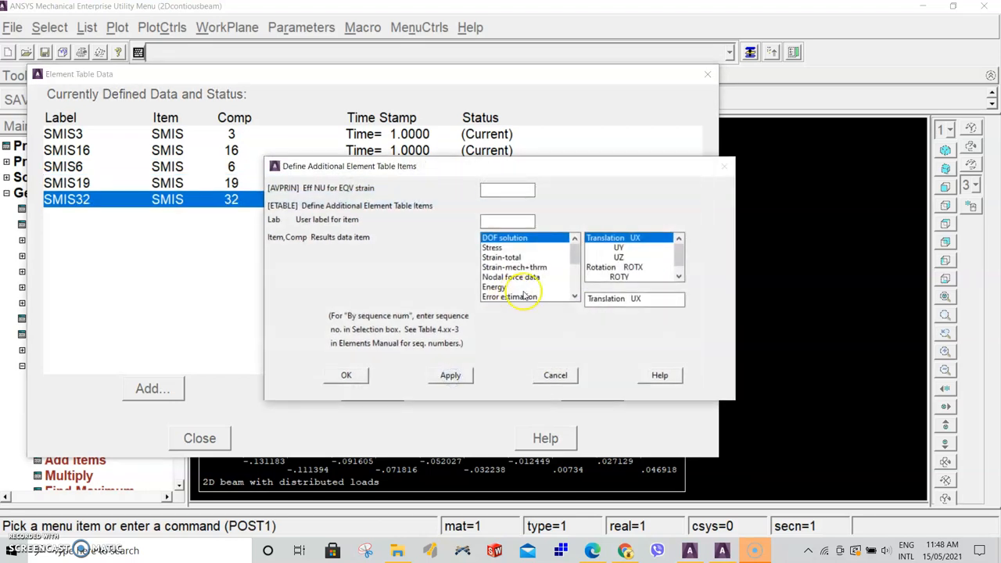
Add a final element table item by sequence number as SMISC, 33 and close the element table dialog
{"action": "left_click_drag", "start_coordinate": [576, 251], "coordinate": [572, 295]}
{"action": "left_click", "coordinate": [542, 296]}
{"action": "left_click", "coordinate": [618, 296]}
{"action": "type", "text": "33"}
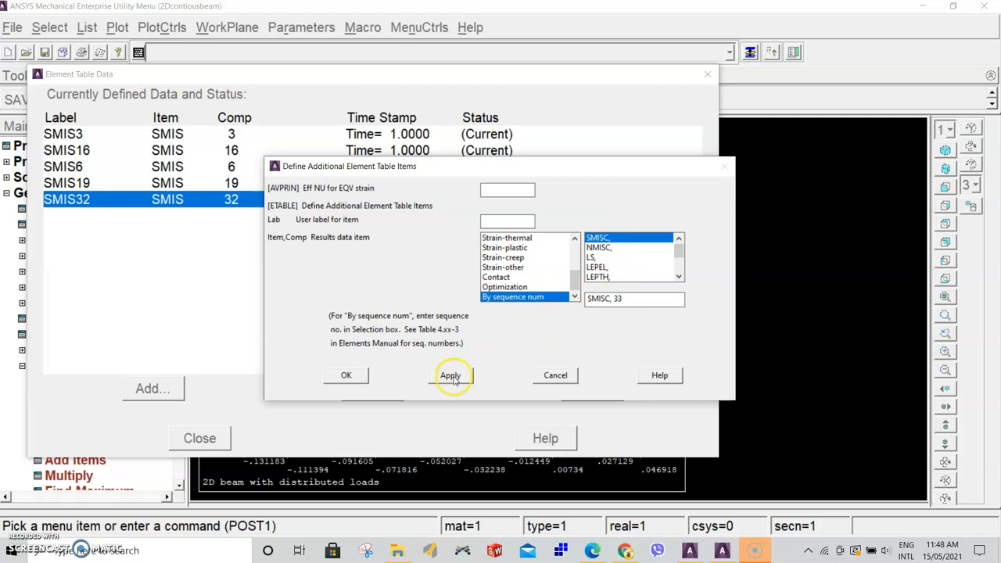
{"action": "left_click", "coordinate": [348, 375]}
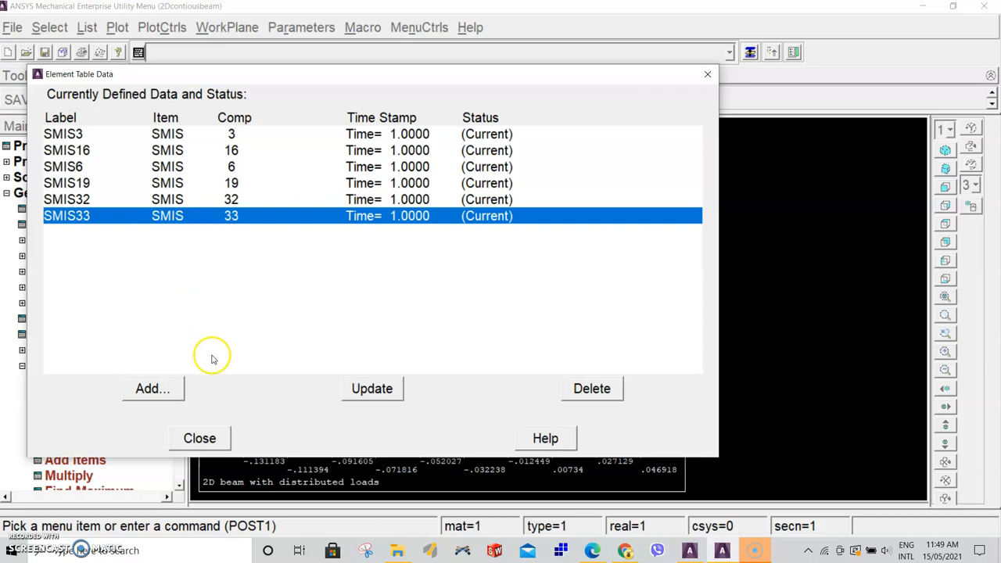
{"action": "left_click", "coordinate": [201, 438]}
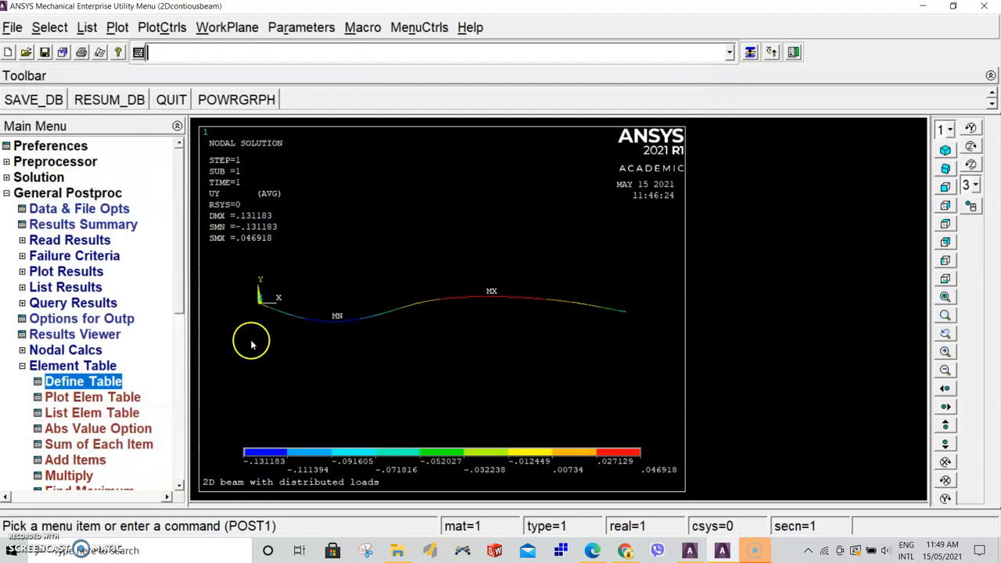
Plot line element results with SMIS3 at node I and SMIS16 at node J
{"action": "left_click_drag", "start_coordinate": [185, 280], "coordinate": [184, 299]}
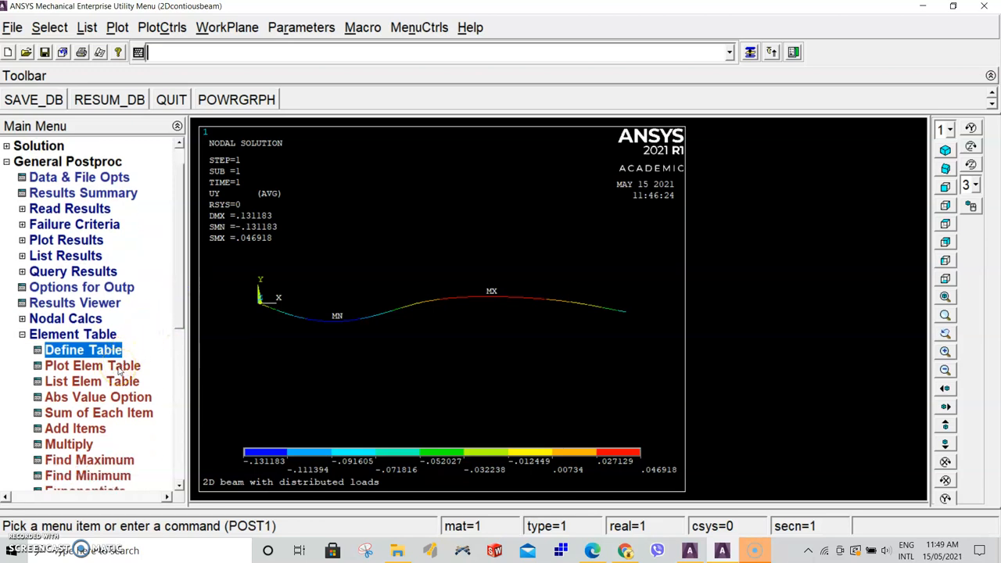
{"action": "left_click", "coordinate": [74, 242]}
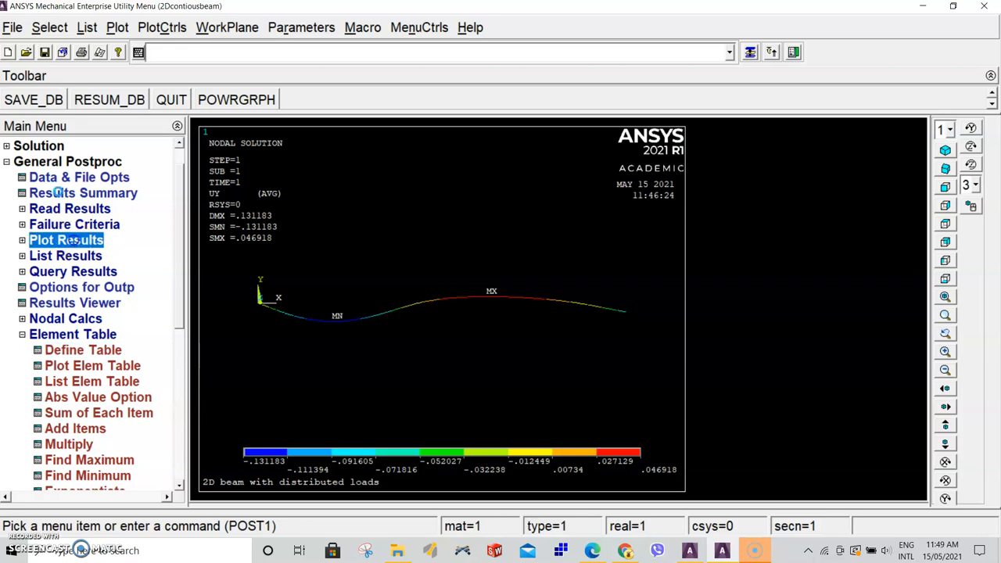
{"action": "left_click", "coordinate": [86, 271]}
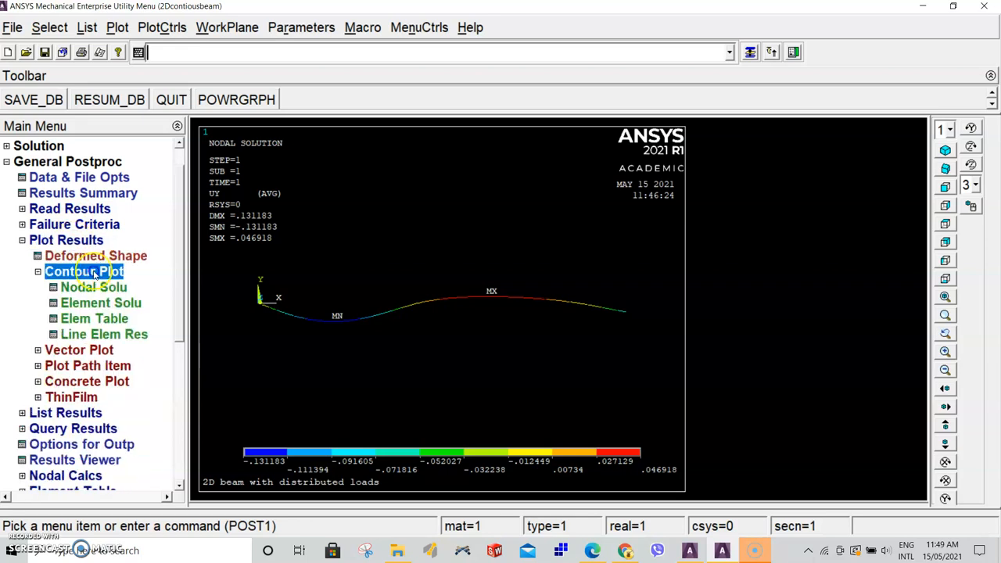
{"action": "left_click", "coordinate": [116, 337]}
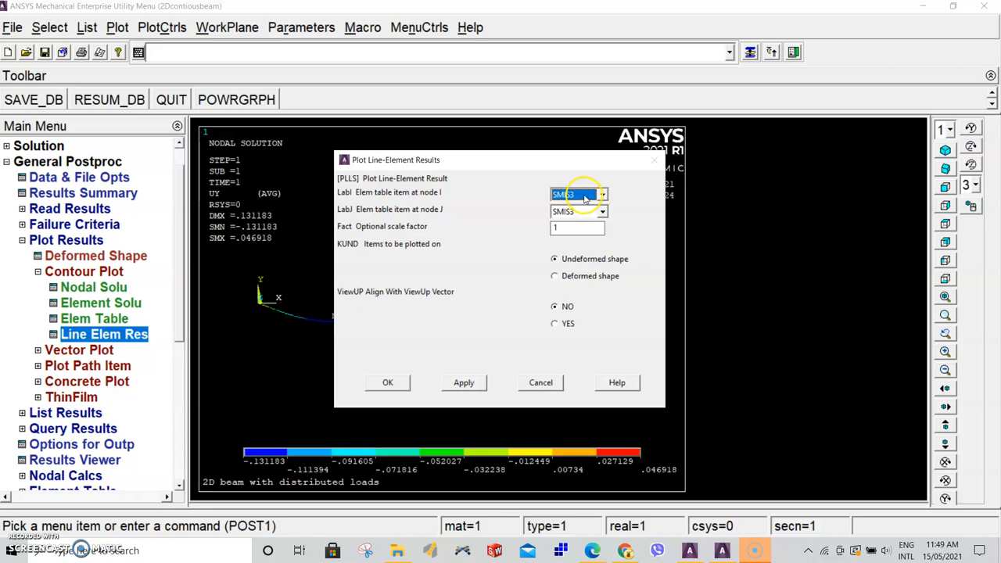
{"action": "left_click", "coordinate": [603, 211]}
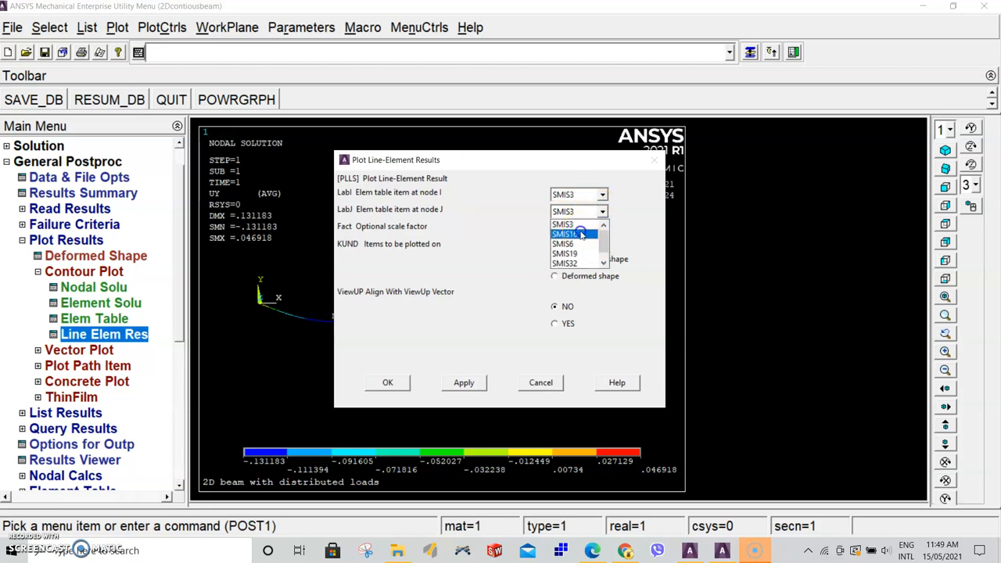
{"action": "left_click", "coordinate": [580, 231]}
{"action": "left_click", "coordinate": [390, 383]}
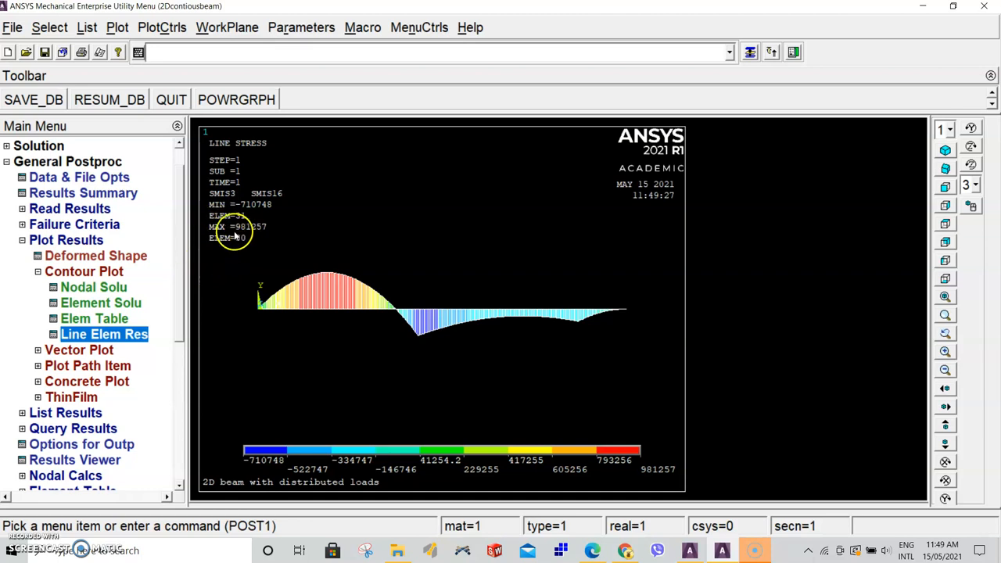
Plot line element results with SMIS6 at node I and SMIS19 at node J
{"action": "left_click", "coordinate": [84, 332]}
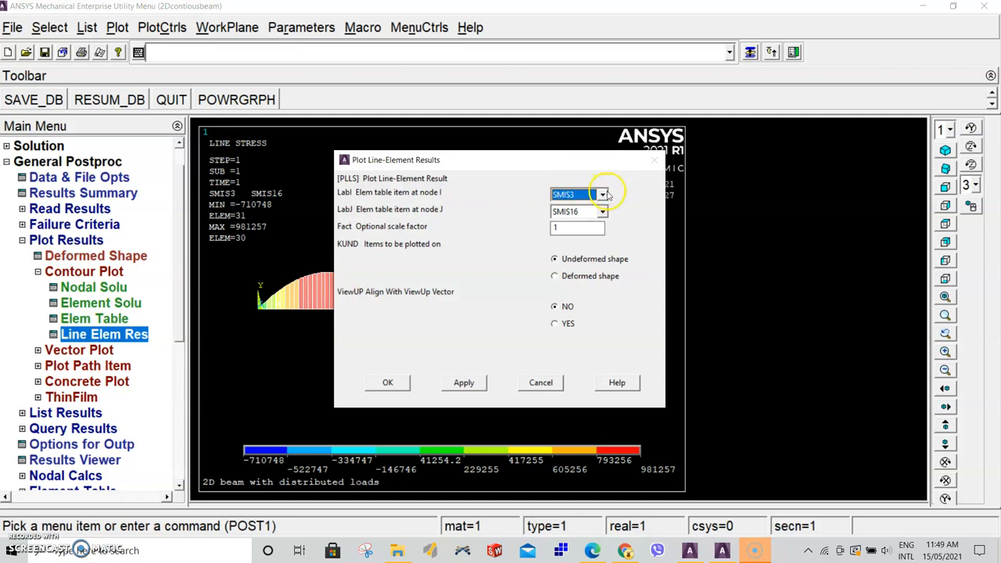
{"action": "left_click", "coordinate": [605, 193]}
{"action": "left_click", "coordinate": [577, 227]}
{"action": "left_click", "coordinate": [603, 211]}
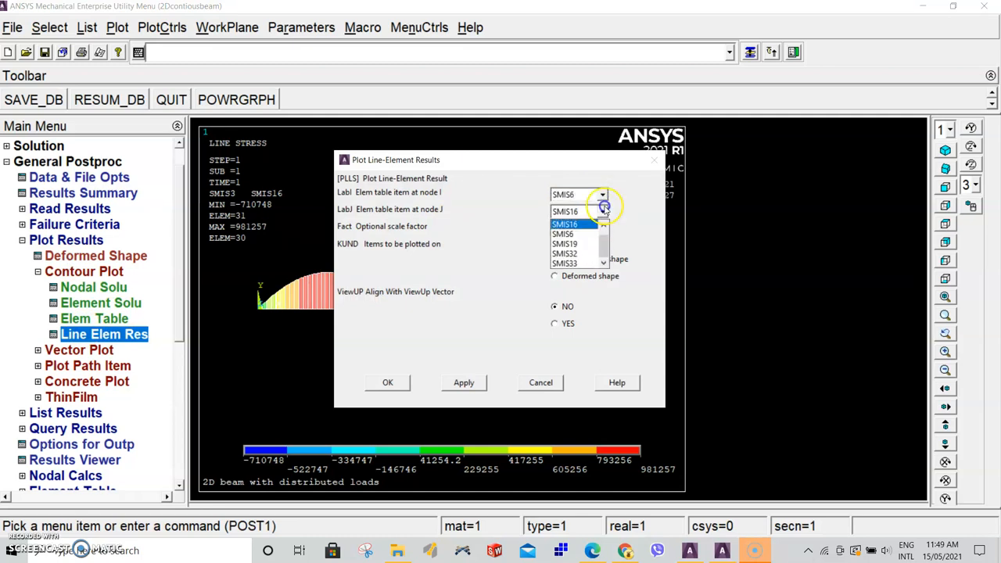
{"action": "left_click", "coordinate": [586, 246]}
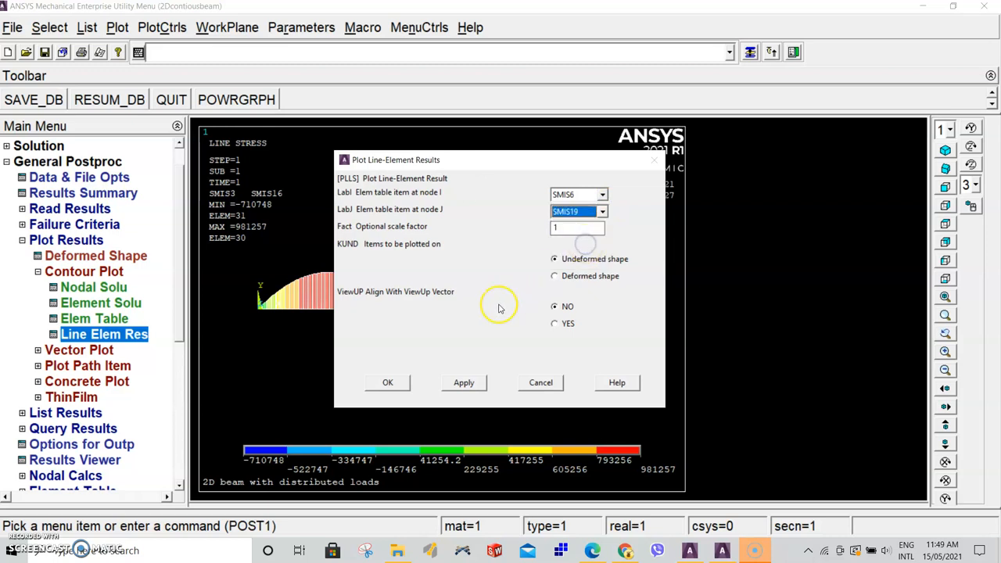
{"action": "left_click", "coordinate": [388, 383]}
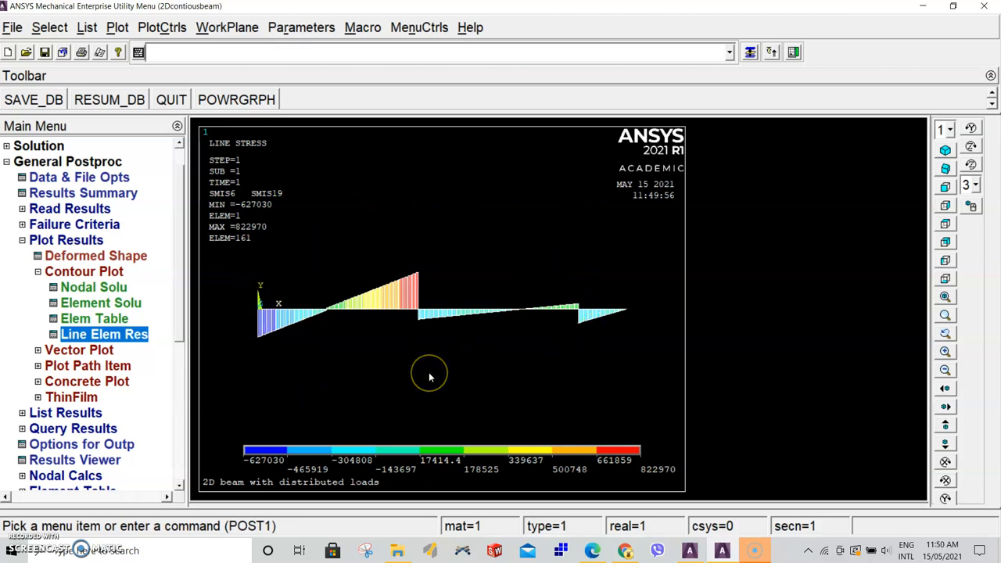
List the element table items SMIS32 and SMIS33
{"action": "left_click", "coordinate": [139, 335]}
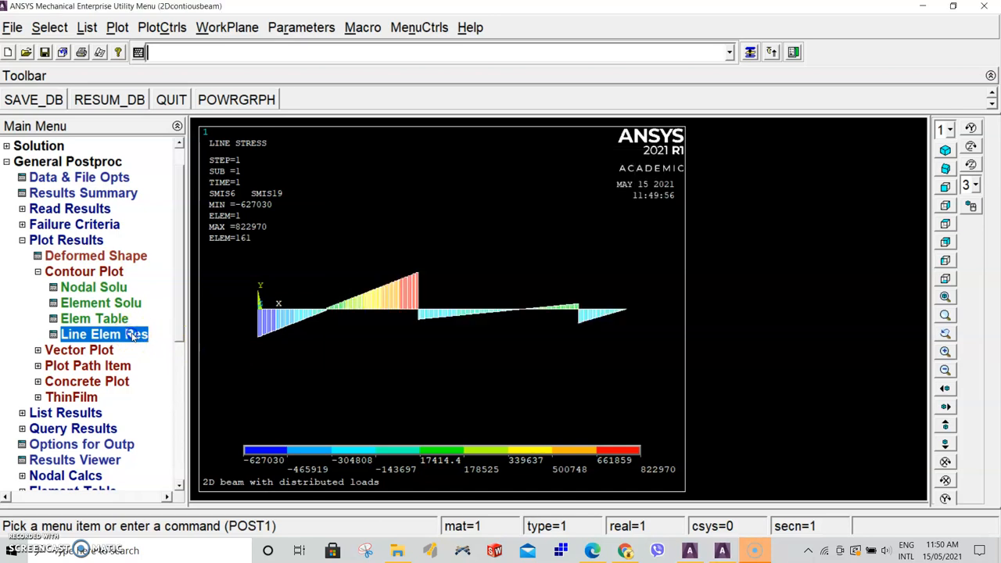
{"action": "left_click", "coordinate": [535, 385]}
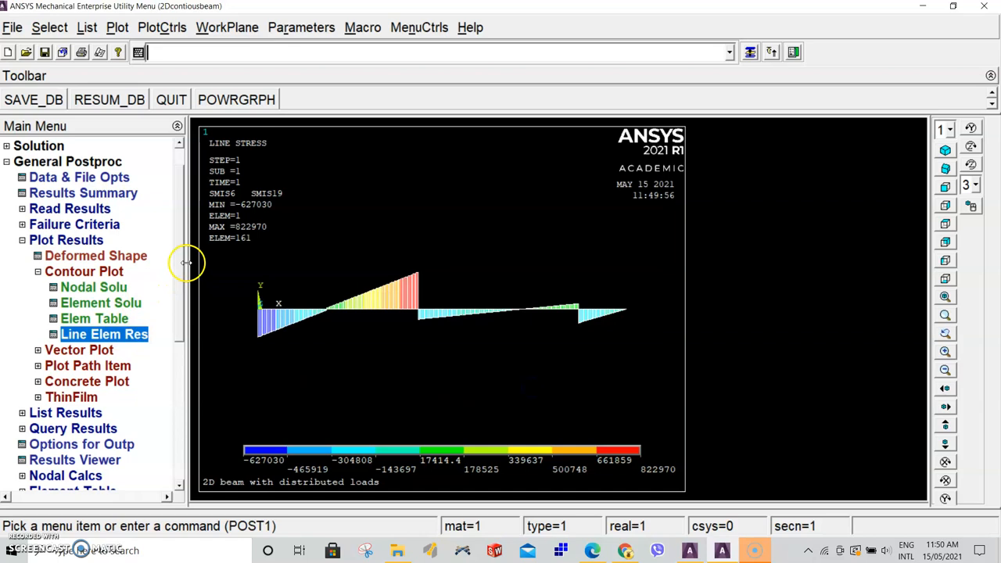
{"action": "left_click_drag", "start_coordinate": [179, 259], "coordinate": [180, 360]}
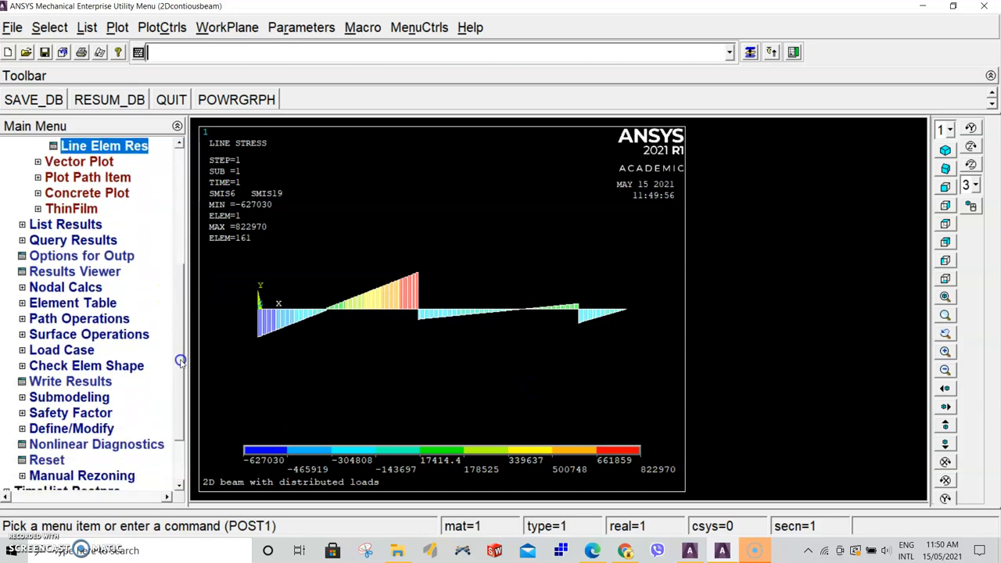
{"action": "left_click", "coordinate": [92, 303]}
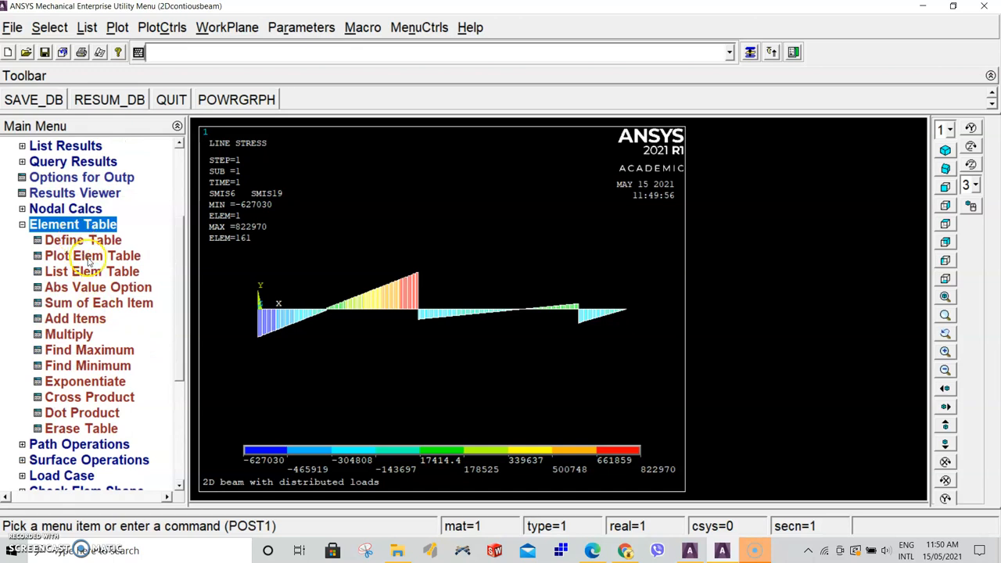
{"action": "left_click", "coordinate": [92, 272]}
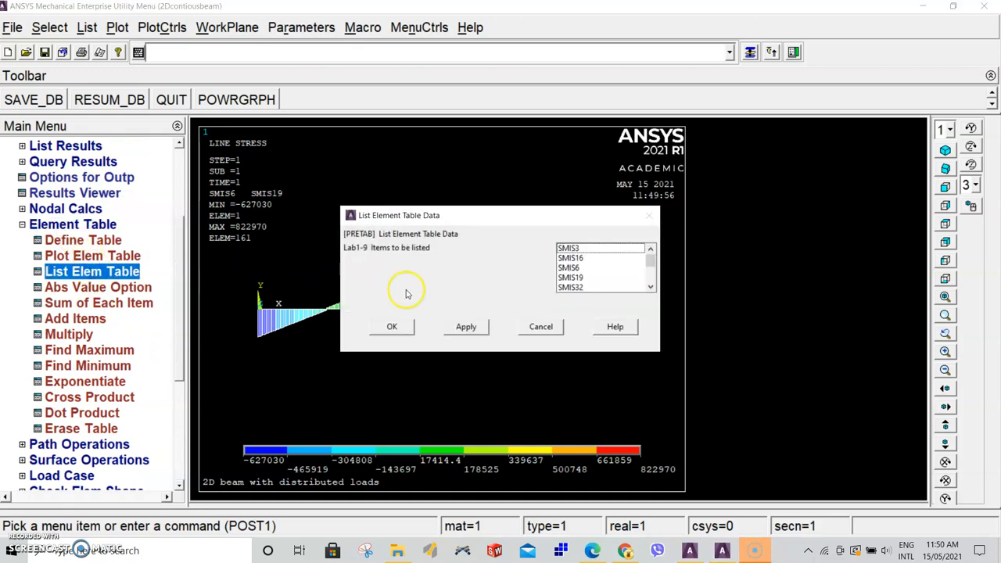
{"action": "mouse_move", "coordinate": [650, 259]}
{"action": "left_mouse_down"}
{"action": "mouse_move", "coordinate": [651, 279]}
{"action": "mouse_move", "coordinate": [651, 269]}
{"action": "left_mouse_up"}
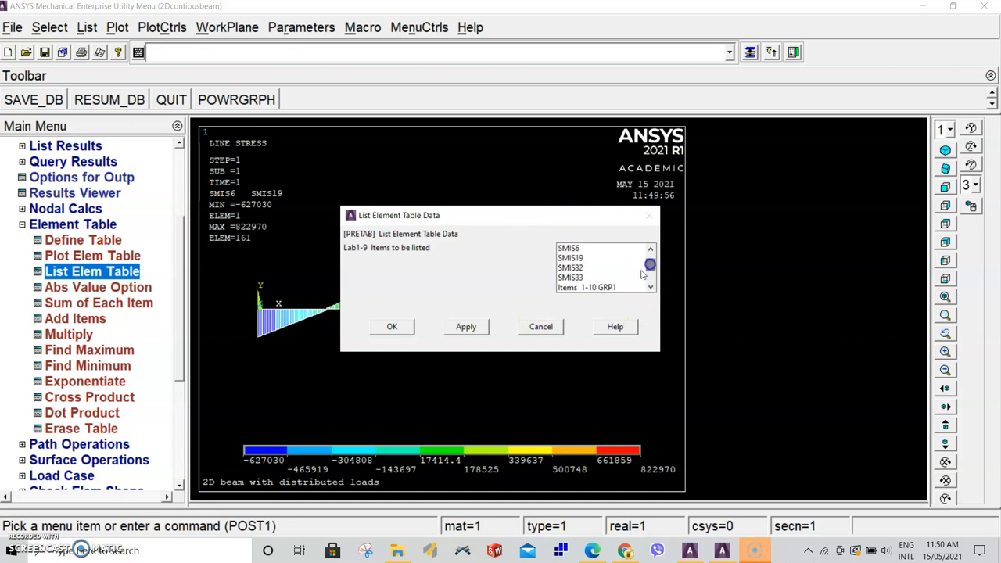
{"action": "left_click", "coordinate": [583, 267]}
{"action": "left_click", "coordinate": [585, 278]}
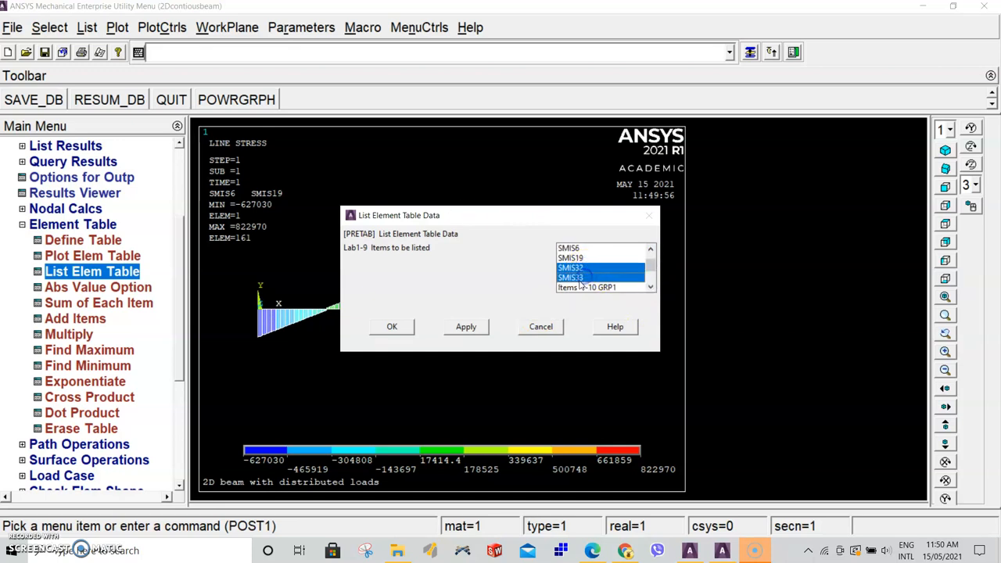
{"action": "left_click", "coordinate": [403, 328]}
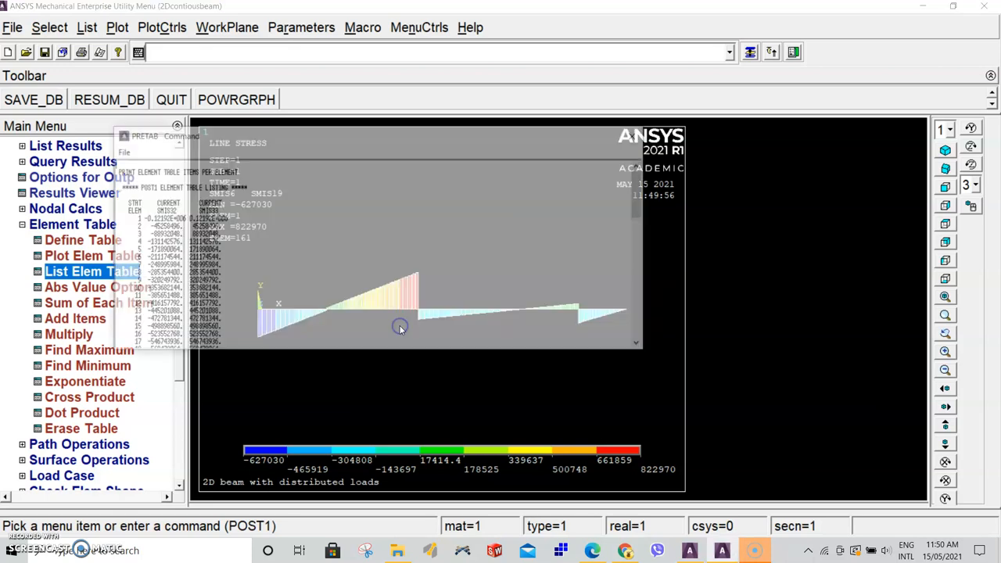
Scroll through the element table listing down to the minimum and maximum values, then close it
{"action": "scroll", "coordinate": [207, 265], "scroll_direction": "down", "scroll_amount": 2}
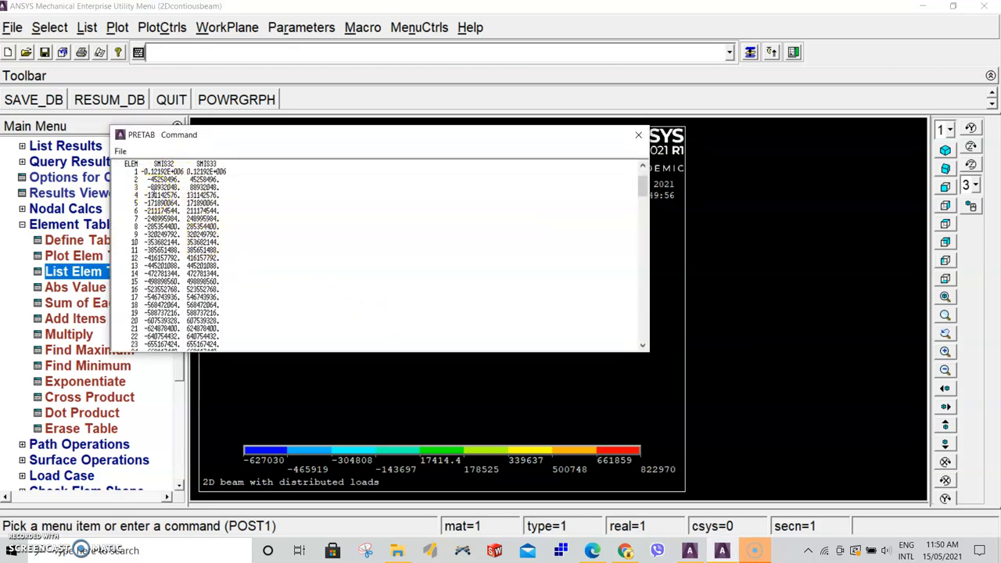
{"action": "scroll", "coordinate": [203, 219], "scroll_direction": "down", "scroll_amount": 10}
{"action": "scroll", "coordinate": [199, 229], "scroll_direction": "down", "scroll_amount": 19}
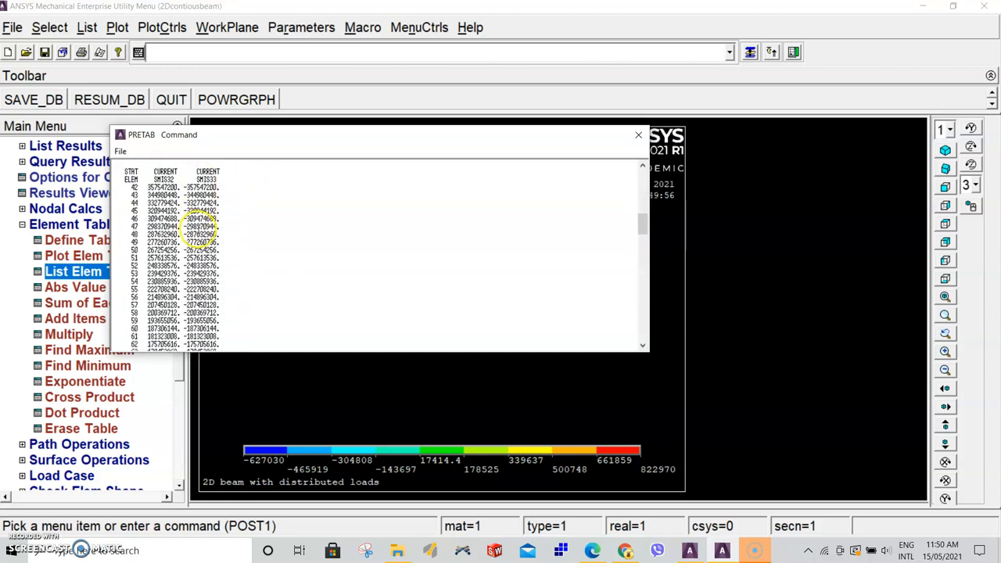
{"action": "left_click_drag", "start_coordinate": [643, 260], "coordinate": [642, 330]}
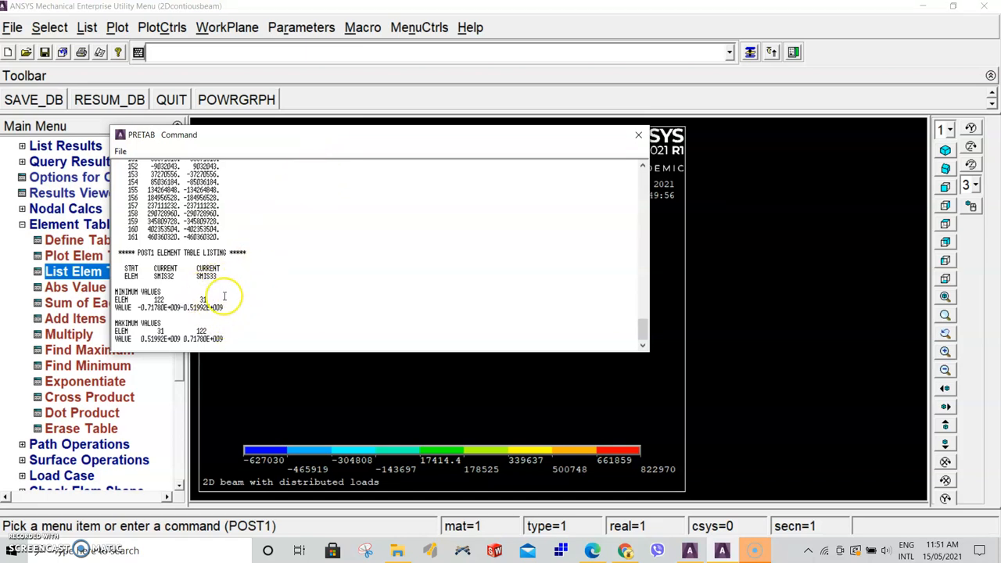
{"action": "left_click", "coordinate": [637, 137]}
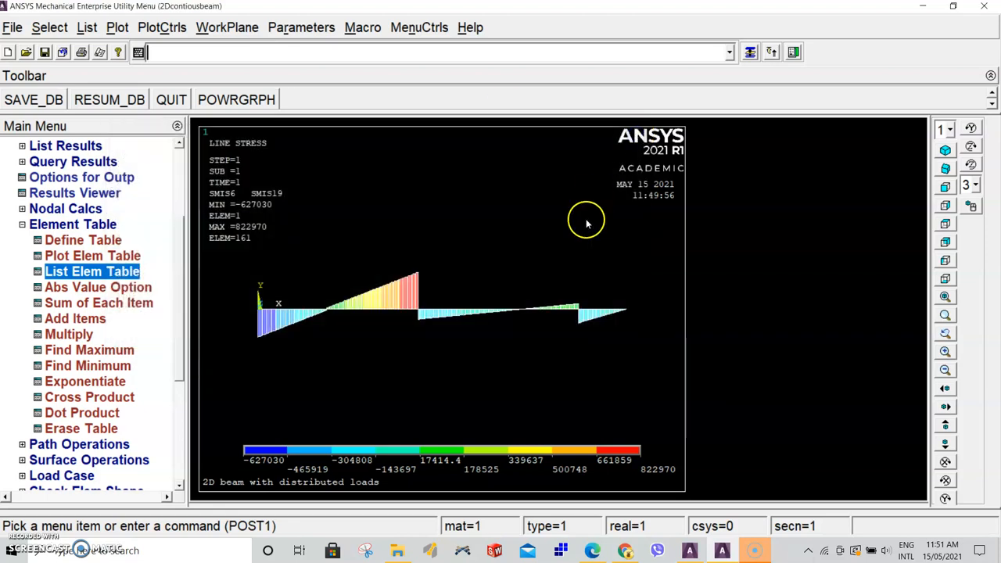
Switch to the lab assignment PDF open in the browser
{"action": "left_click", "coordinate": [629, 551]}
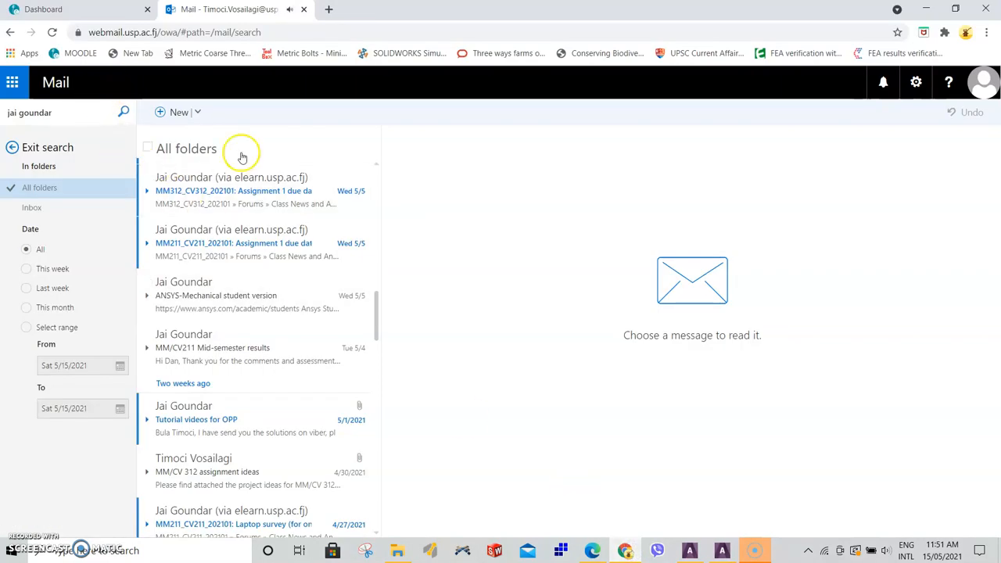
{"action": "left_click", "coordinate": [592, 551]}
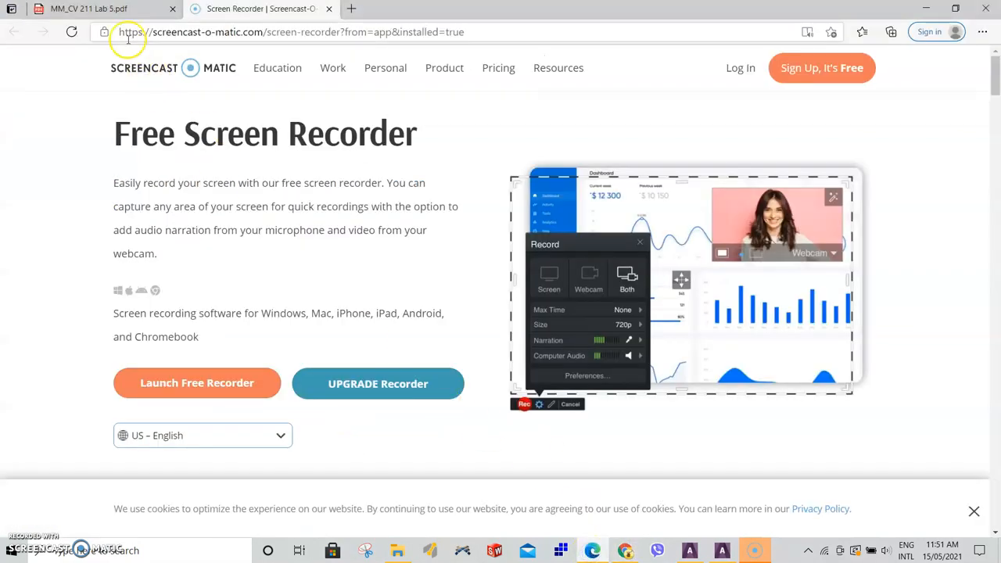
{"action": "left_click", "coordinate": [112, 9]}
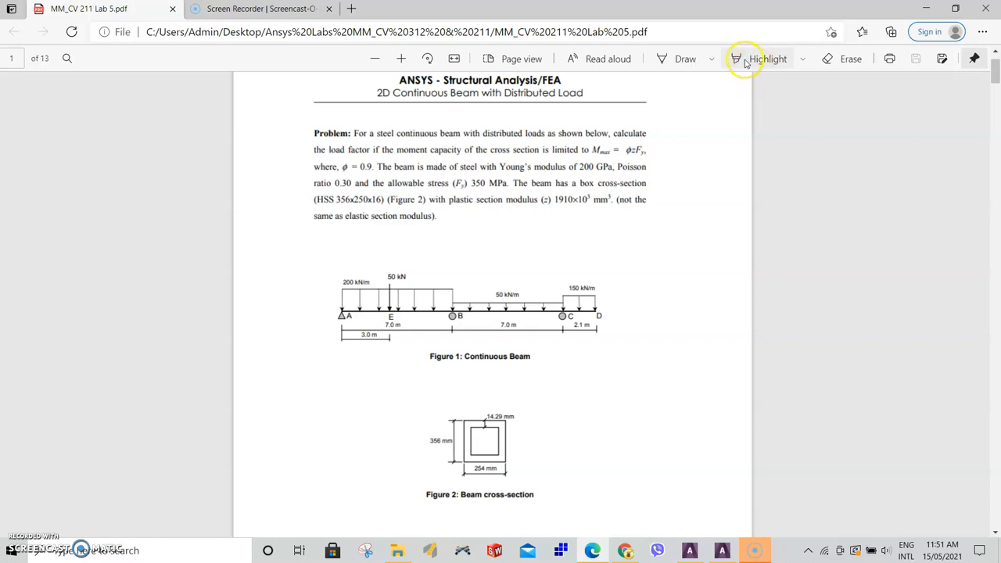
{"action": "left_click", "coordinate": [683, 58]}
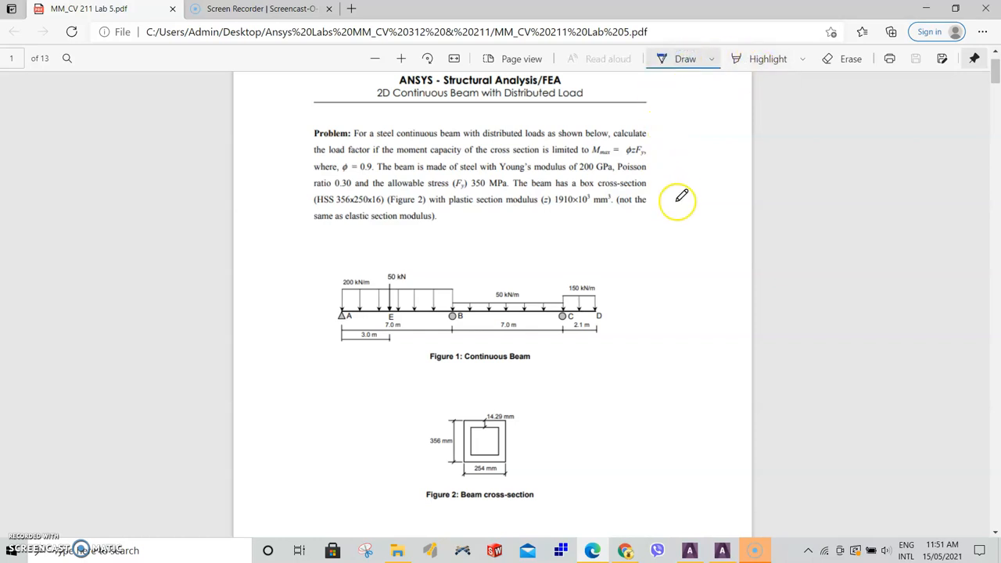
{"action": "left_click_drag", "start_coordinate": [679, 154], "coordinate": [692, 152]}
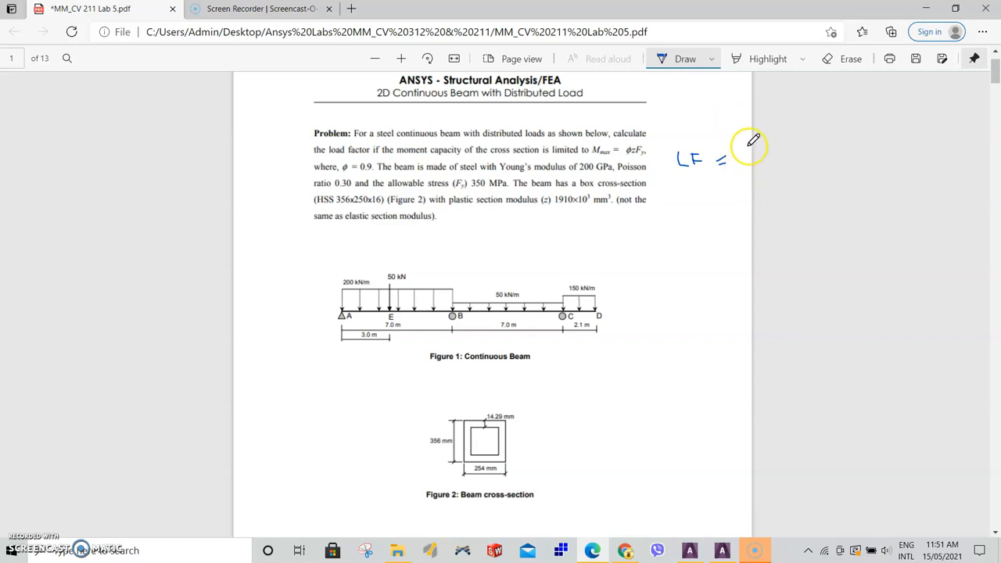
{"action": "left_click", "coordinate": [834, 62]}
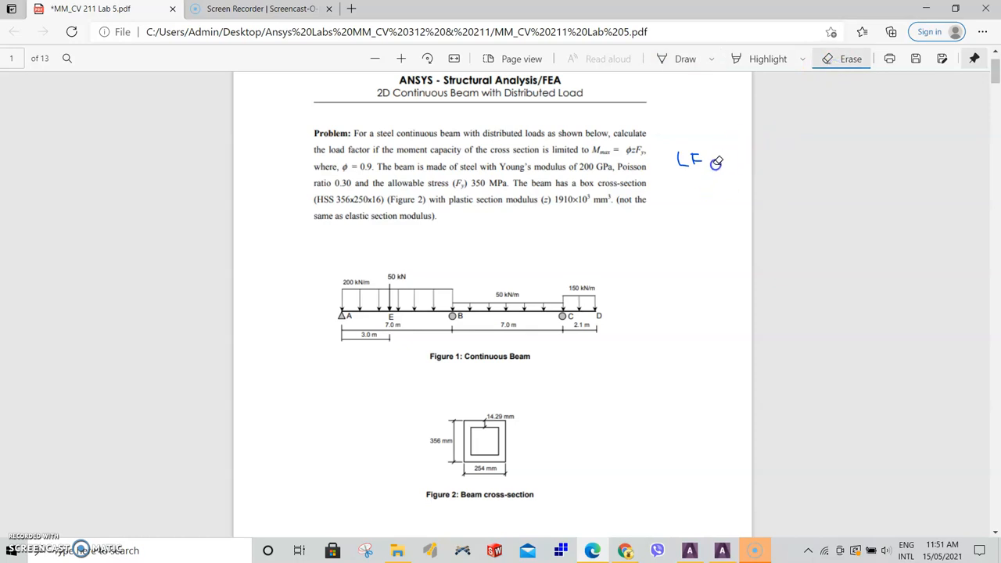
{"action": "mouse_move", "coordinate": [679, 183]}
{"action": "left_mouse_down"}
{"action": "mouse_move", "coordinate": [664, 170]}
{"action": "mouse_move", "coordinate": [698, 150]}
{"action": "mouse_move", "coordinate": [684, 161]}
{"action": "left_mouse_up"}
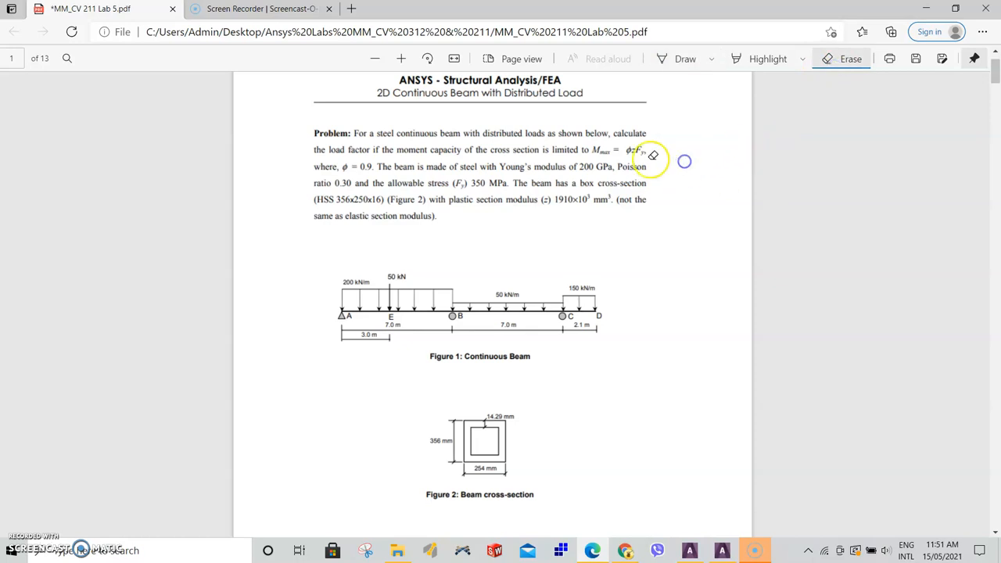
{"action": "left_click", "coordinate": [830, 61]}
Scroll the lab PDF to the Calculate Load Factor section on the last page
{"action": "scroll", "coordinate": [618, 185], "scroll_direction": "down", "scroll_amount": 12}
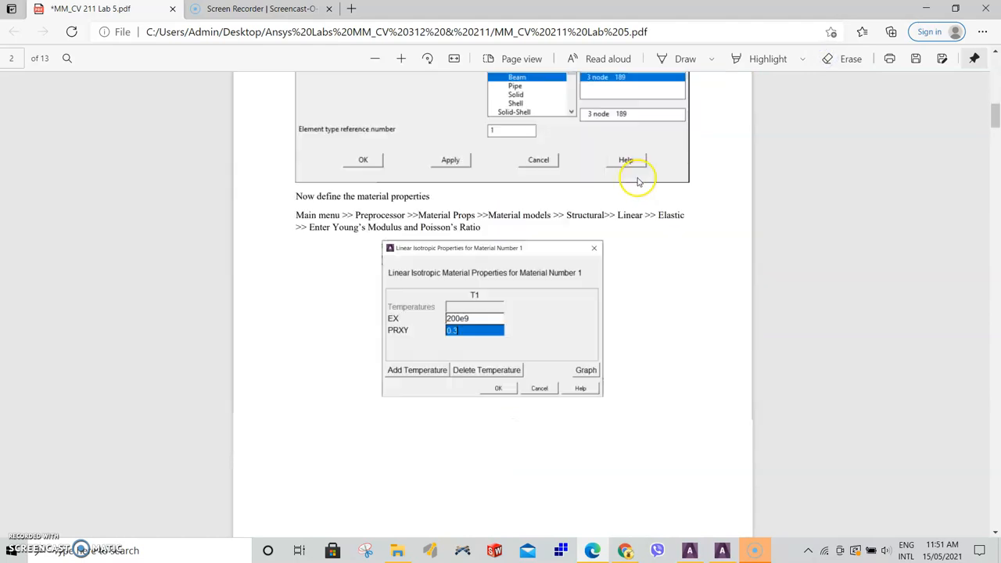
{"action": "left_click_drag", "start_coordinate": [995, 129], "coordinate": [995, 513]}
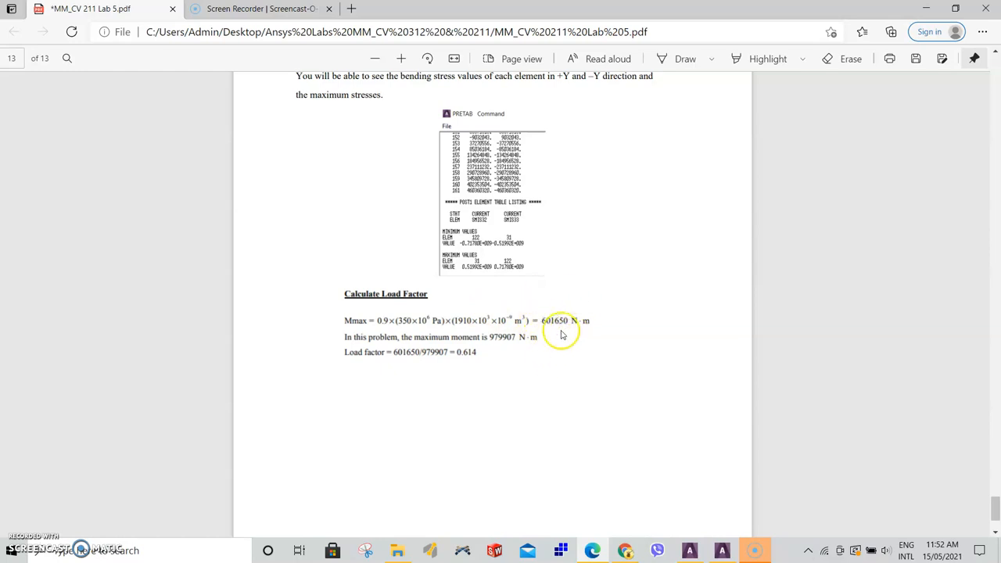
Return to ANSYS and list the element table items SMIS3 and SMIS16
{"action": "left_click", "coordinate": [721, 551]}
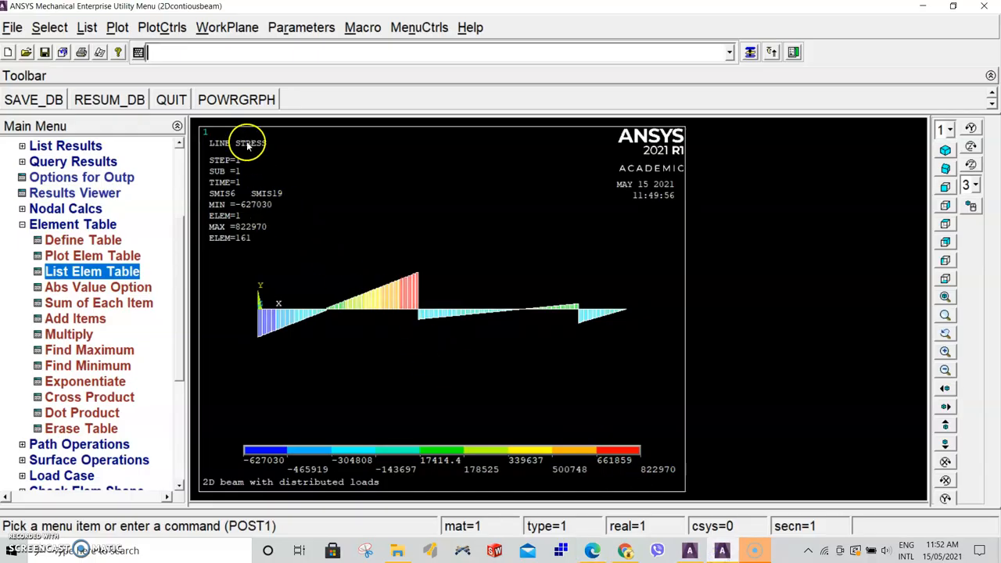
{"action": "left_click", "coordinate": [83, 272]}
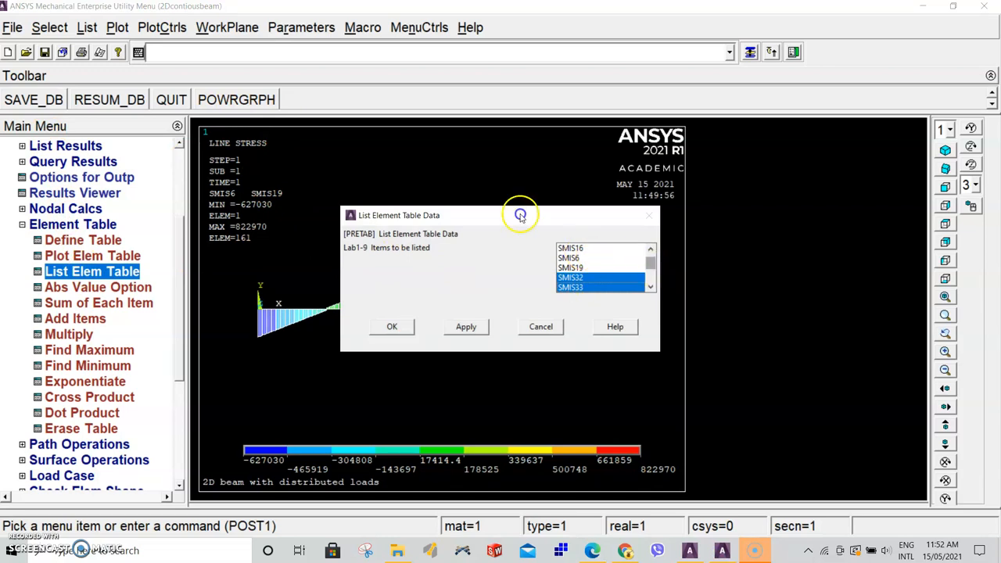
{"action": "left_click", "coordinate": [650, 249]}
{"action": "left_click", "coordinate": [588, 249]}
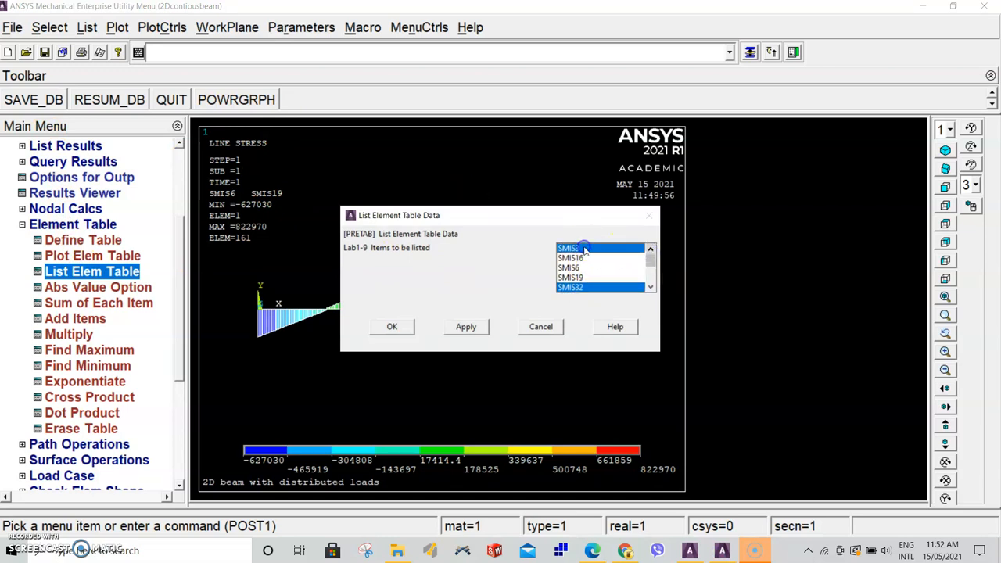
{"action": "left_click", "coordinate": [584, 258]}
{"action": "left_click", "coordinate": [591, 288]}
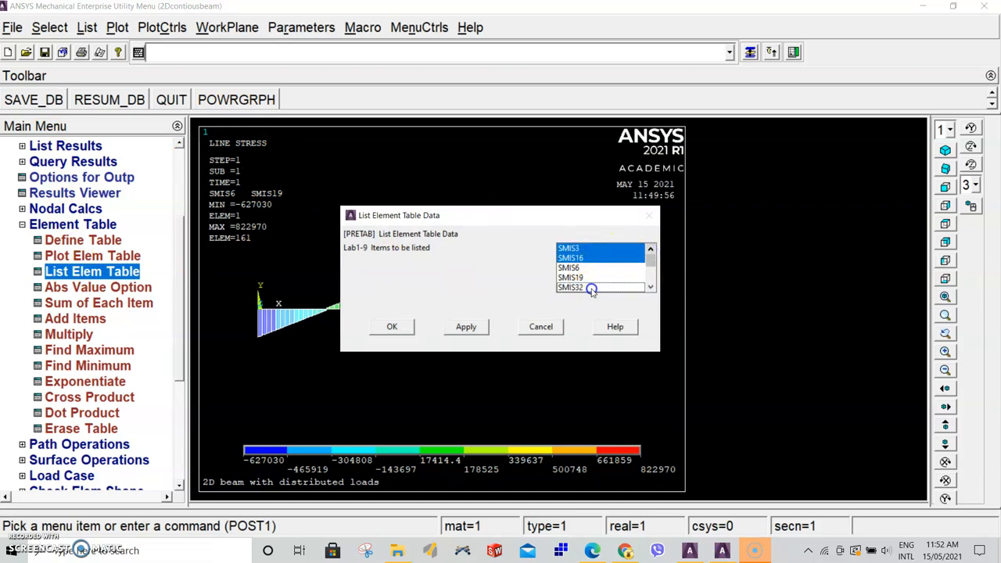
{"action": "left_click", "coordinate": [650, 287]}
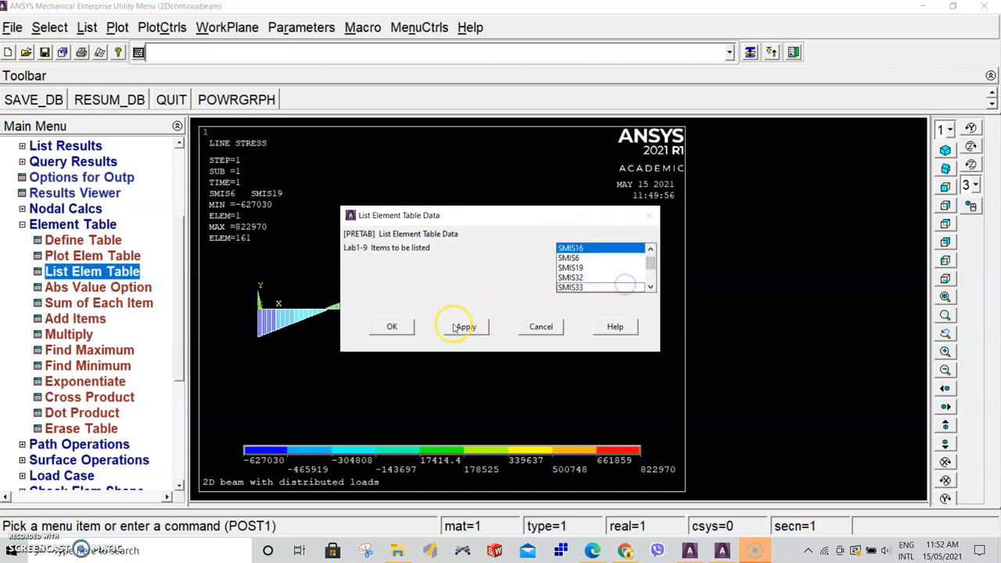
{"action": "left_click", "coordinate": [397, 326]}
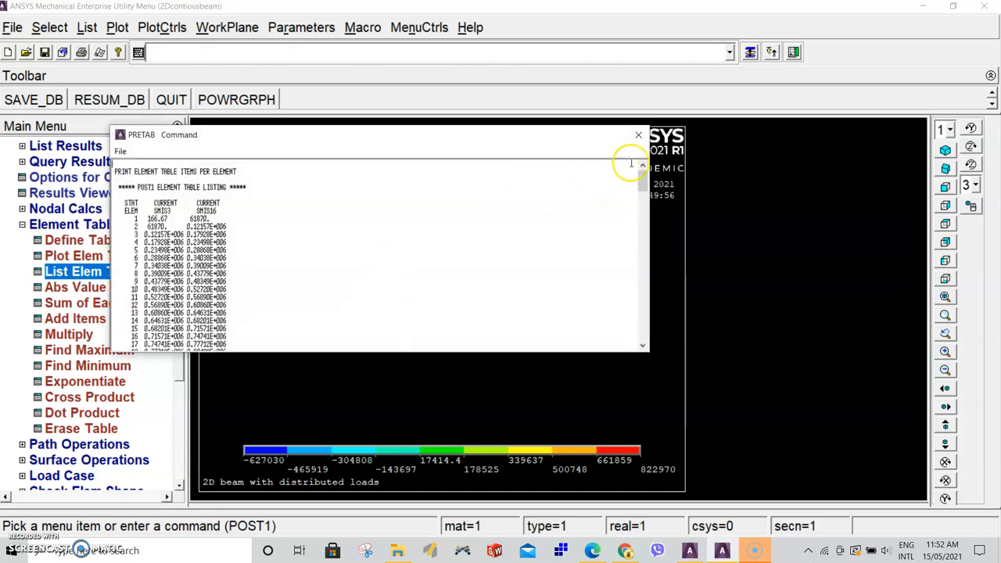
Scroll the element table listing down to the minimum and maximum values, then close it
{"action": "scroll", "coordinate": [398, 241], "scroll_direction": "down", "scroll_amount": 4}
{"action": "left_click_drag", "start_coordinate": [642, 194], "coordinate": [642, 337]}
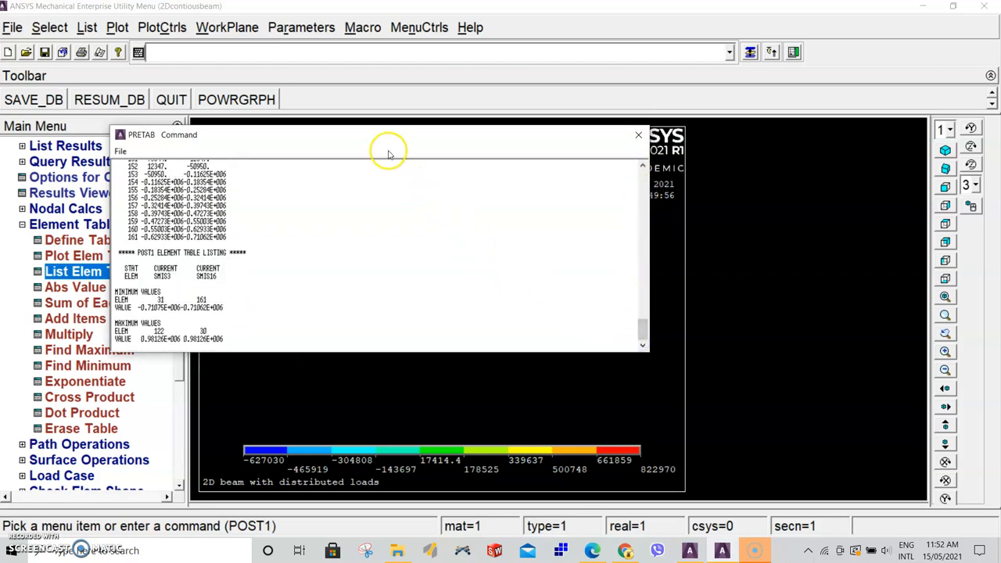
{"action": "left_click", "coordinate": [639, 136]}
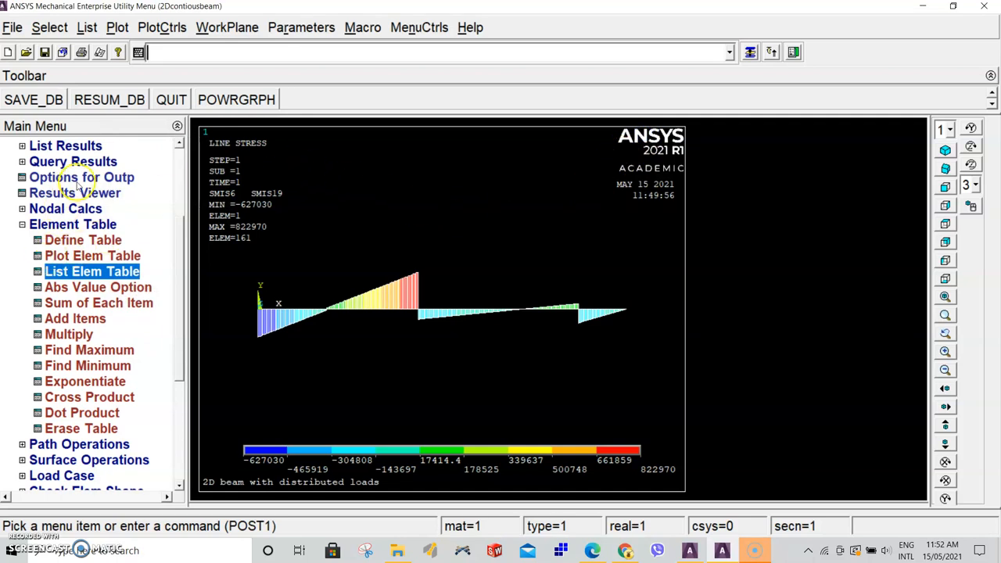
Plot line element results with SMIS3 at node I and SMIS16 at node J
{"action": "scroll", "coordinate": [183, 252], "scroll_direction": "up", "scroll_amount": 2}
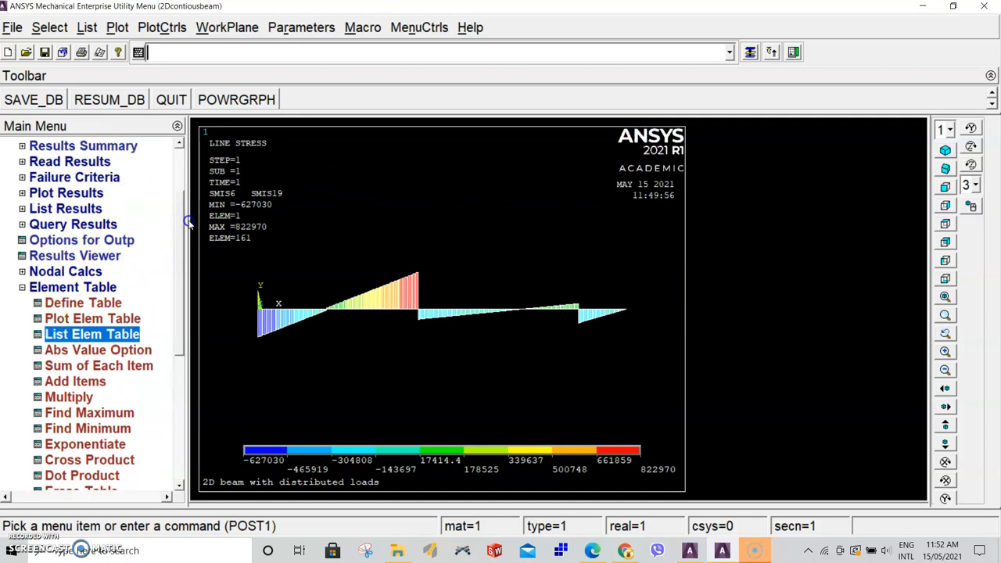
{"action": "left_click", "coordinate": [74, 193]}
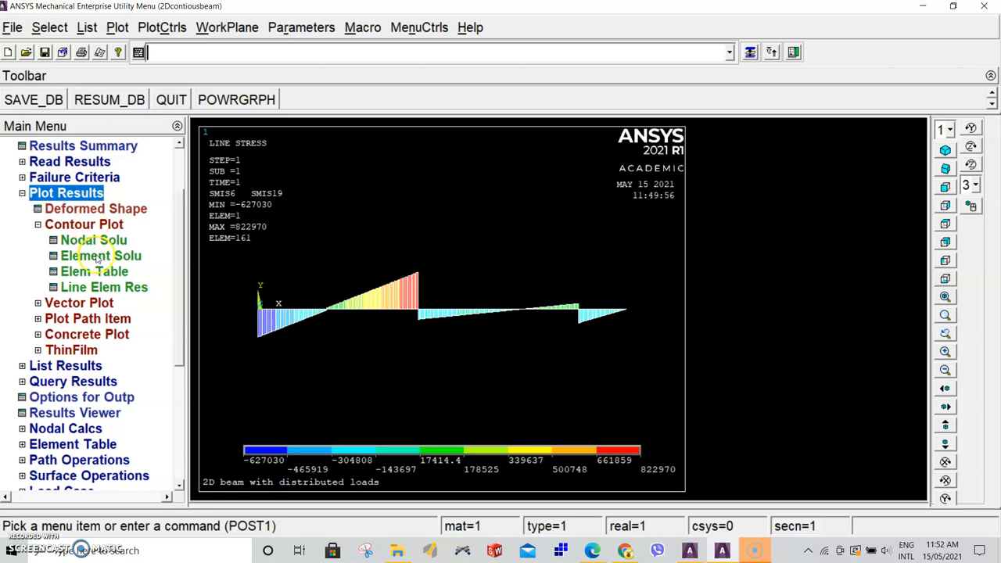
{"action": "left_click", "coordinate": [104, 287]}
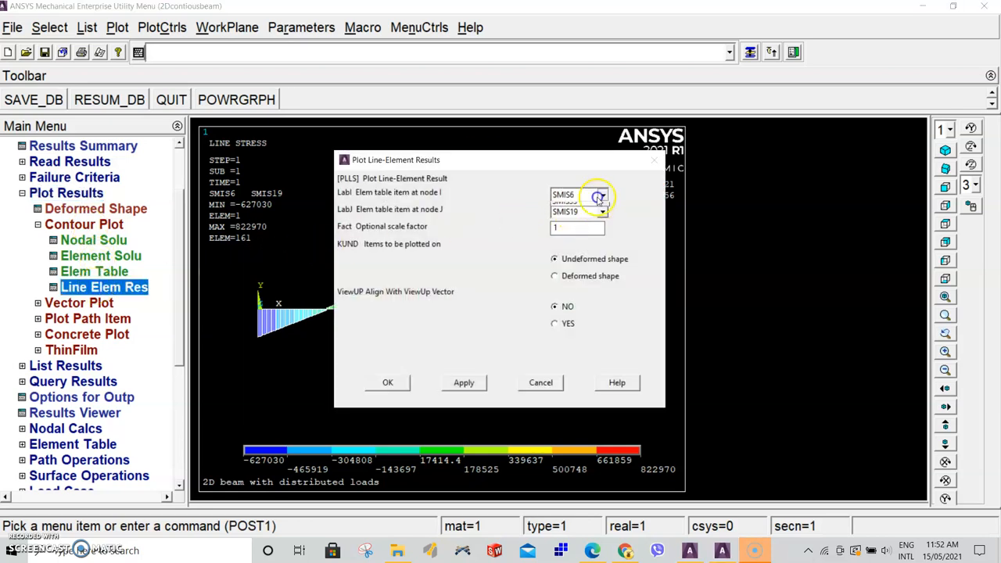
{"action": "left_click", "coordinate": [594, 195]}
{"action": "left_click", "coordinate": [582, 207]}
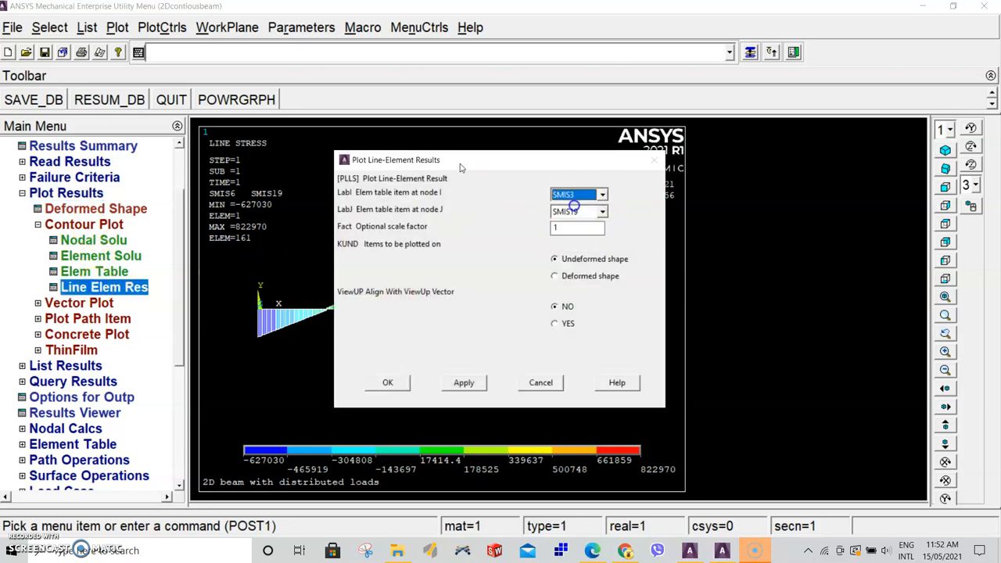
{"action": "left_click", "coordinate": [601, 211]}
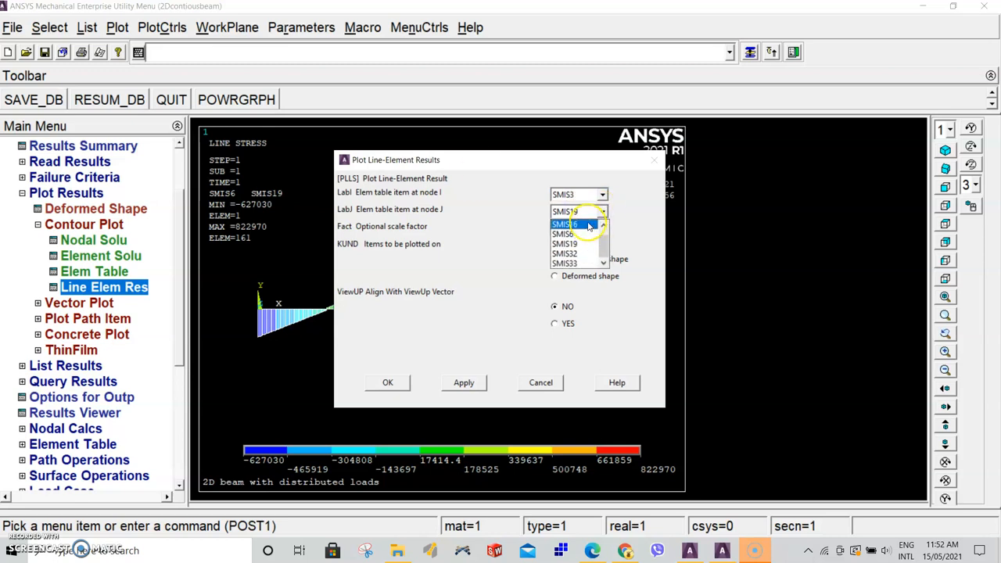
{"action": "left_click", "coordinate": [590, 224]}
{"action": "key", "text": "Return"}
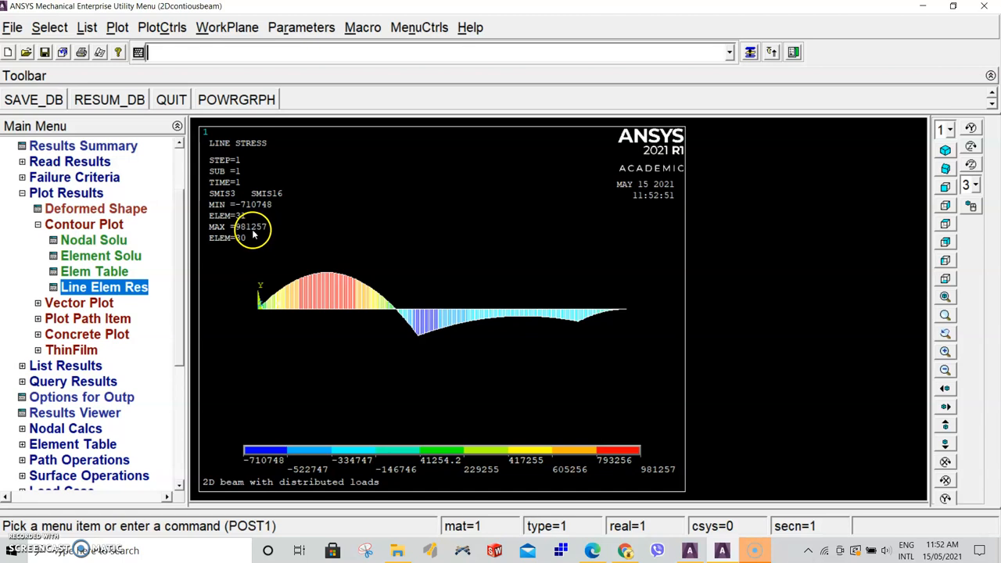
Switch back to the lab assignment PDF open in the browser
{"action": "left_click", "coordinate": [622, 552]}
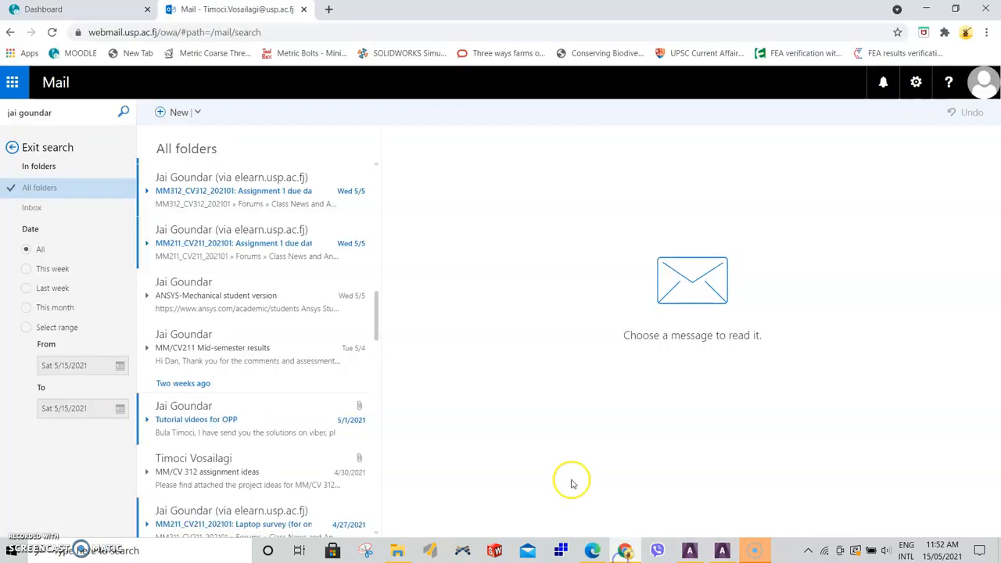
{"action": "left_click", "coordinate": [591, 550]}
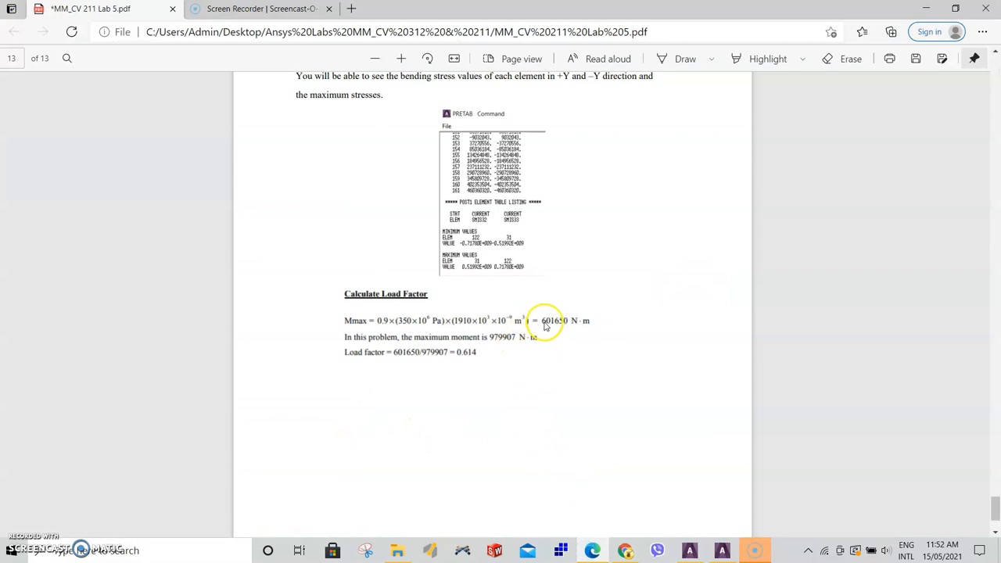